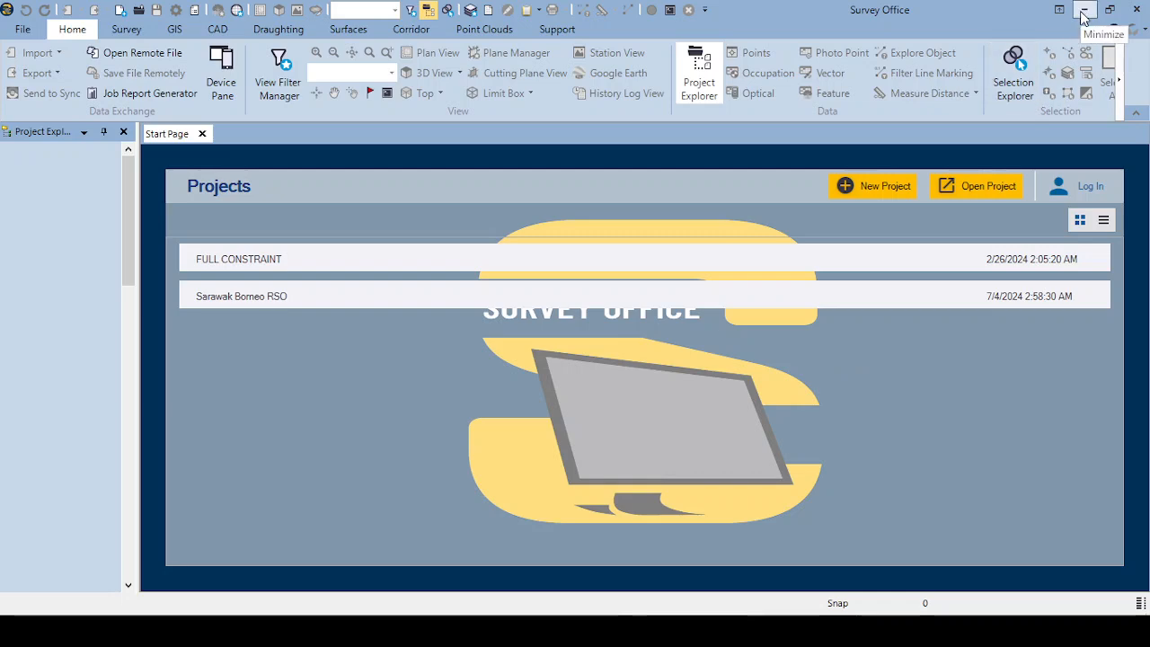
- Minimise the survey program, switch to File Explorer and open Local Disk (D:)
{"action": "left_click", "coordinate": [1083, 11]}
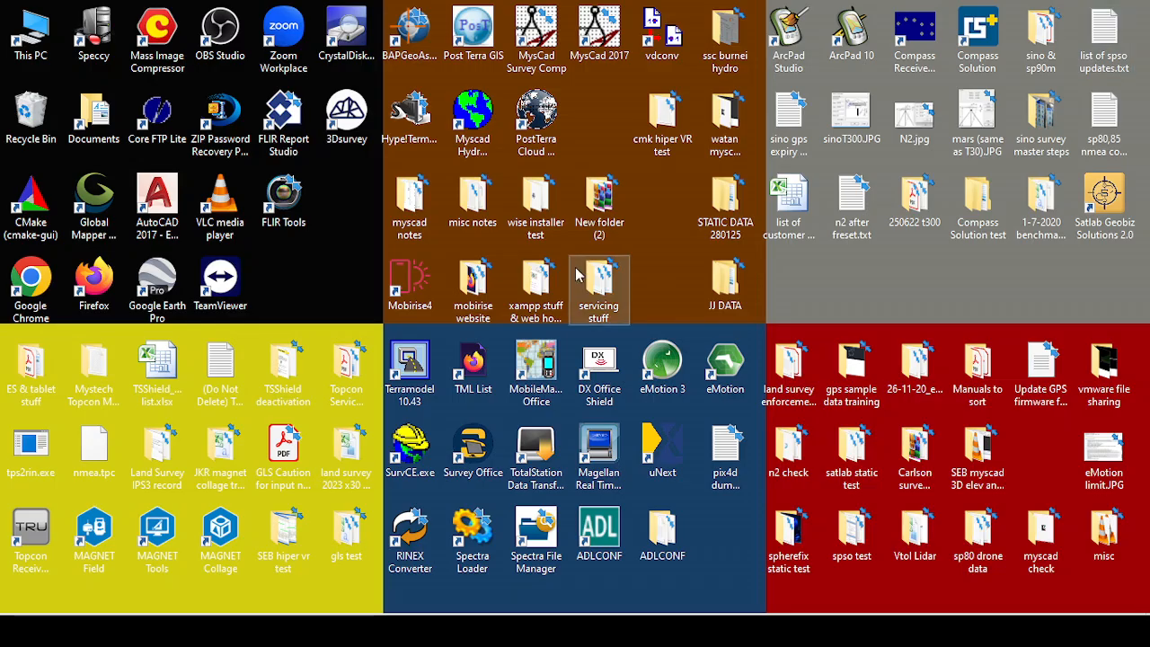
{"action": "double_click", "coordinate": [31, 31]}
{"action": "scroll", "coordinate": [820, 326], "scroll_direction": "down", "scroll_amount": 1}
{"action": "double_click", "coordinate": [587, 520]}
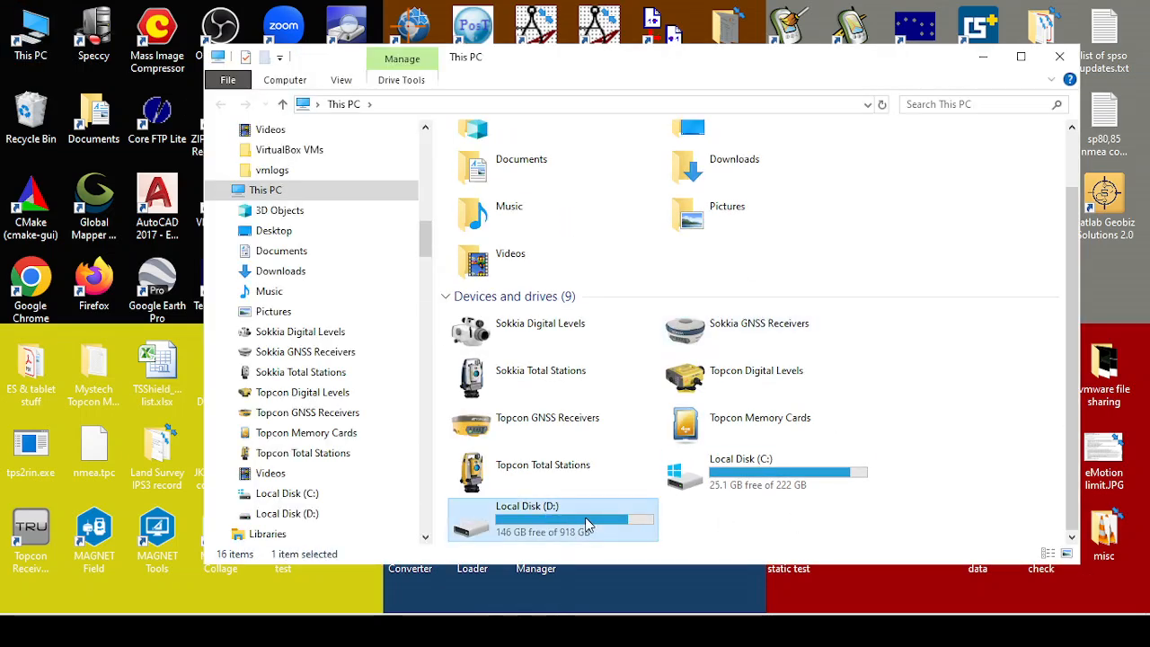
- Open the Spectra Precision folder inside the Data Installer folder on drive D
{"action": "scroll", "coordinate": [620, 395], "scroll_direction": "down", "scroll_amount": 4}
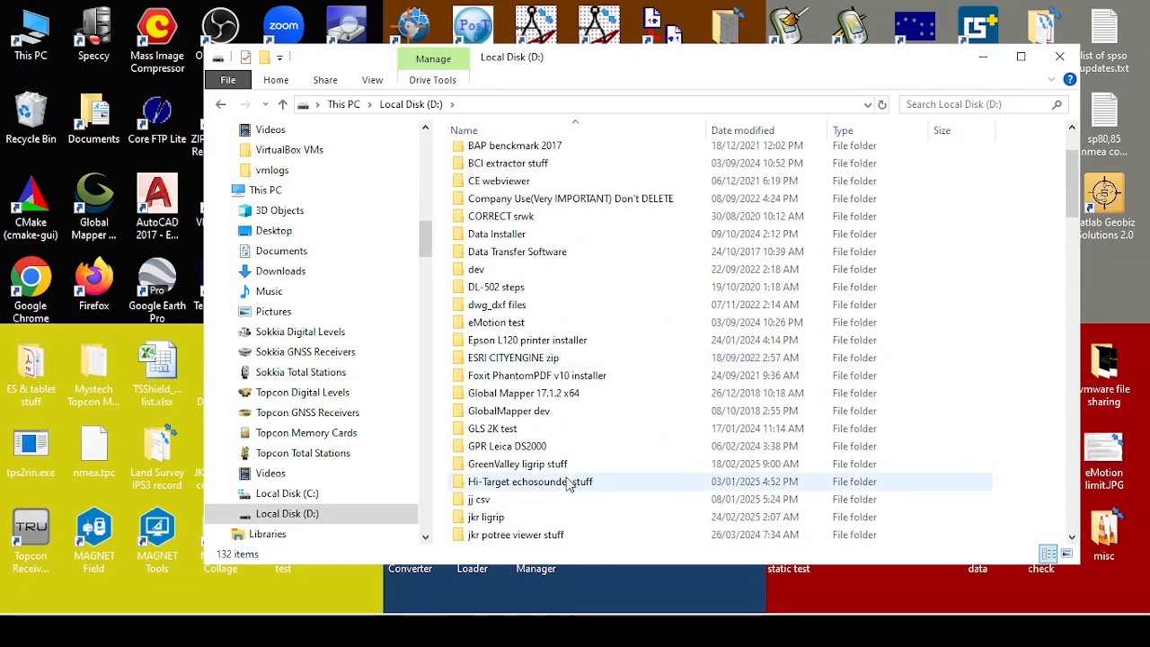
{"action": "scroll", "coordinate": [519, 472], "scroll_direction": "down", "scroll_amount": 4}
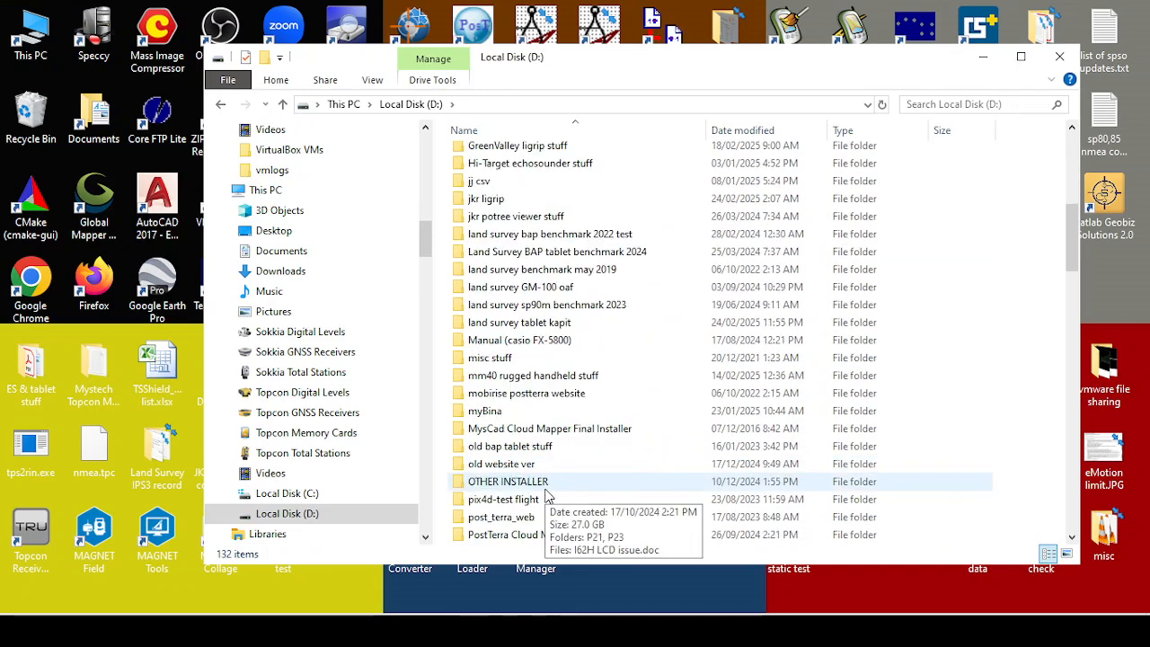
{"action": "key", "text": "d"}
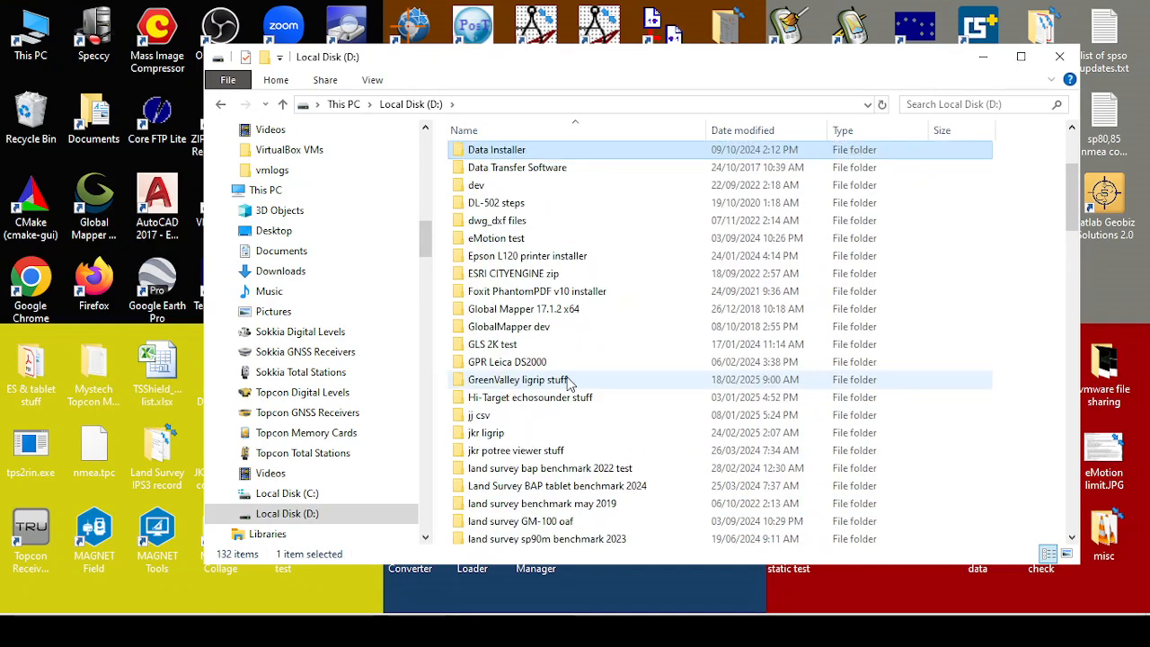
{"action": "key", "text": "Return"}
{"action": "key", "text": "s"}
{"action": "key", "text": "s"}
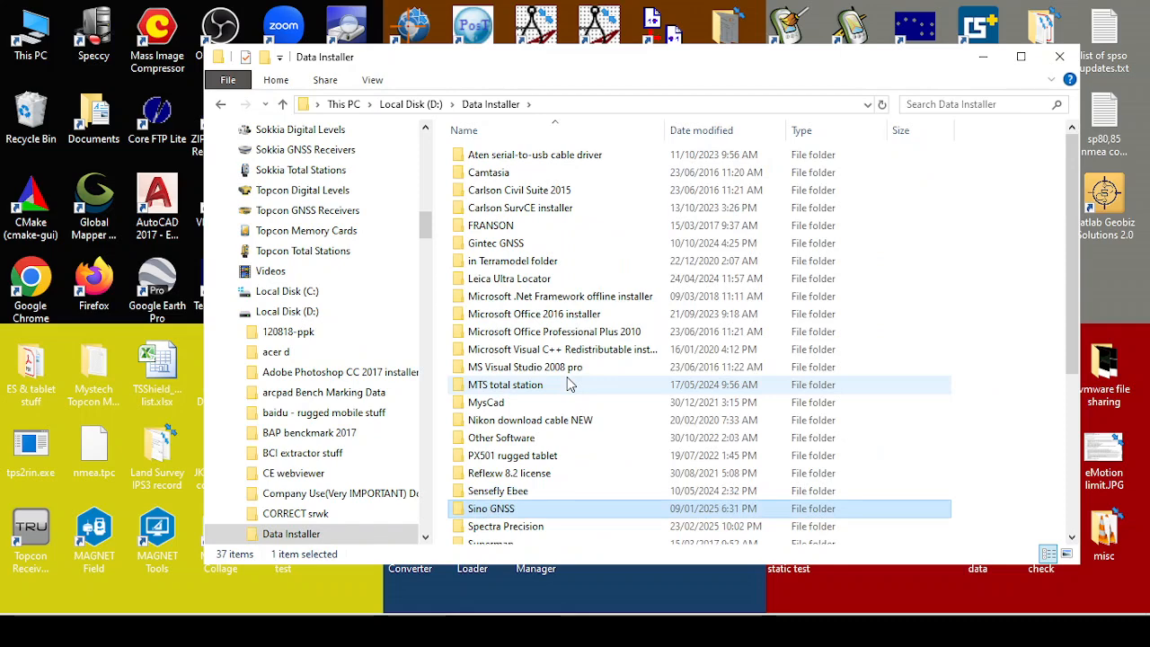
{"action": "key", "text": "s"}
{"action": "key", "text": "Return"}
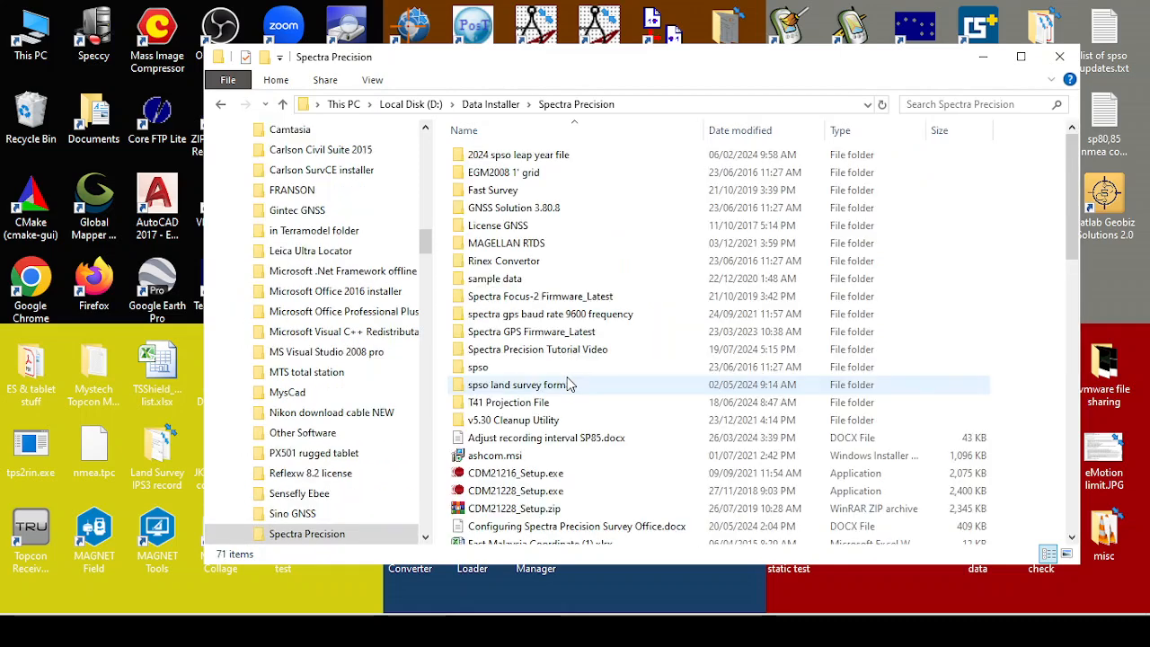
- View the contents of the "2024 spso leap year file" folder and of the "EGM2008 1' grid" folder
{"action": "double_click", "coordinate": [531, 158]}
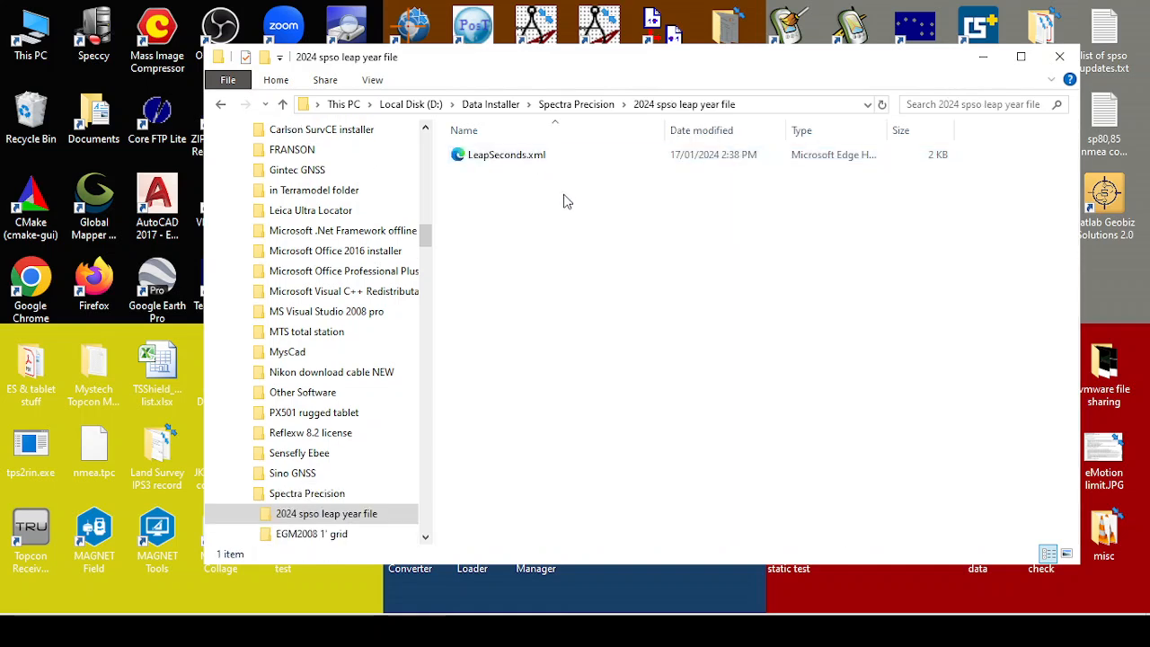
{"action": "left_click", "coordinate": [596, 105]}
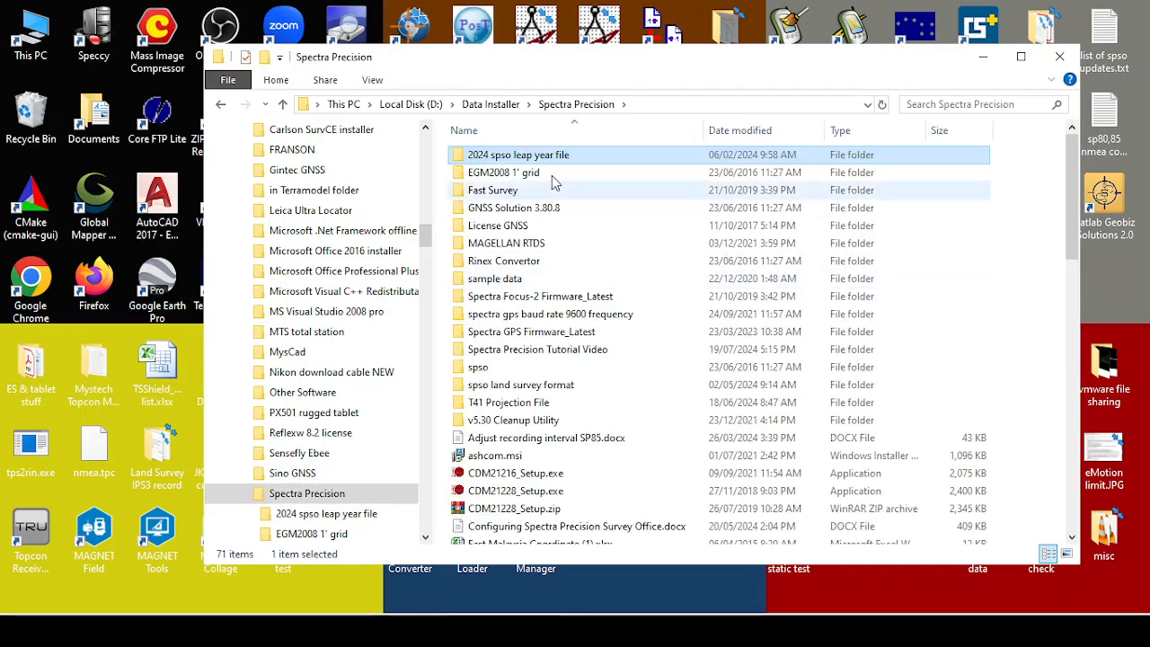
{"action": "double_click", "coordinate": [521, 173]}
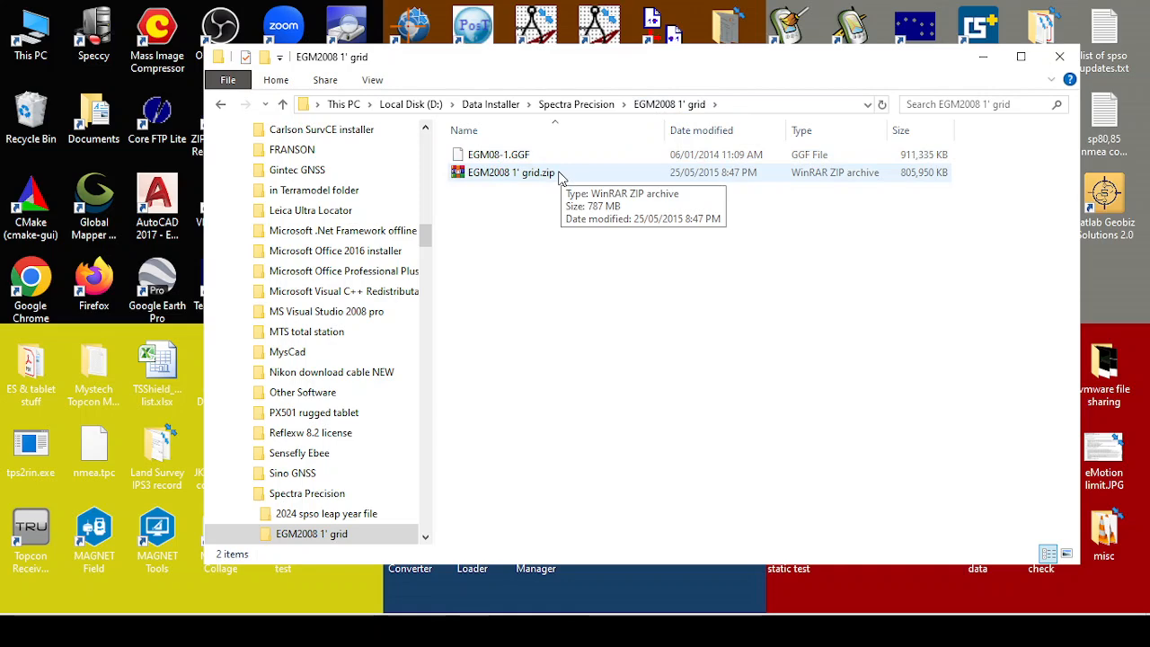
- Return to the "2024 spso leap year file" folder and select LeapSeconds.xml
{"action": "left_click", "coordinate": [557, 106]}
{"action": "left_click", "coordinate": [567, 156]}
{"action": "double_click", "coordinate": [567, 156]}
{"action": "left_click", "coordinate": [532, 160]}
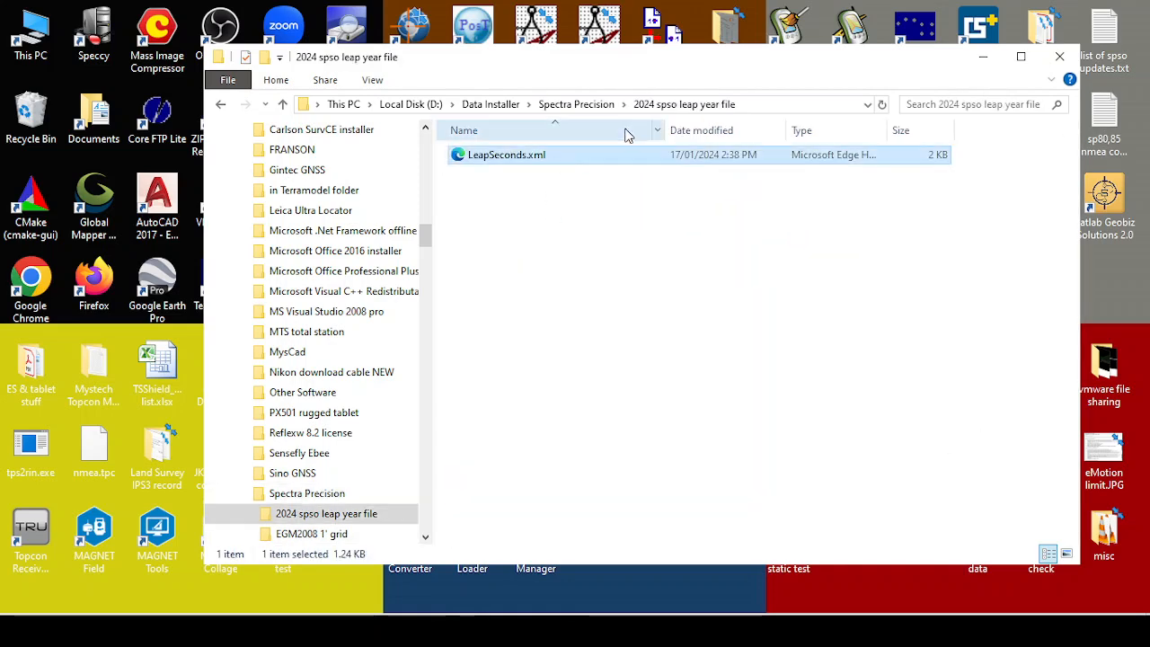
- Go back to the "EGM2008 1' grid" folder and point out the EGM08-1.GGF geoid file
{"action": "left_click", "coordinate": [577, 105]}
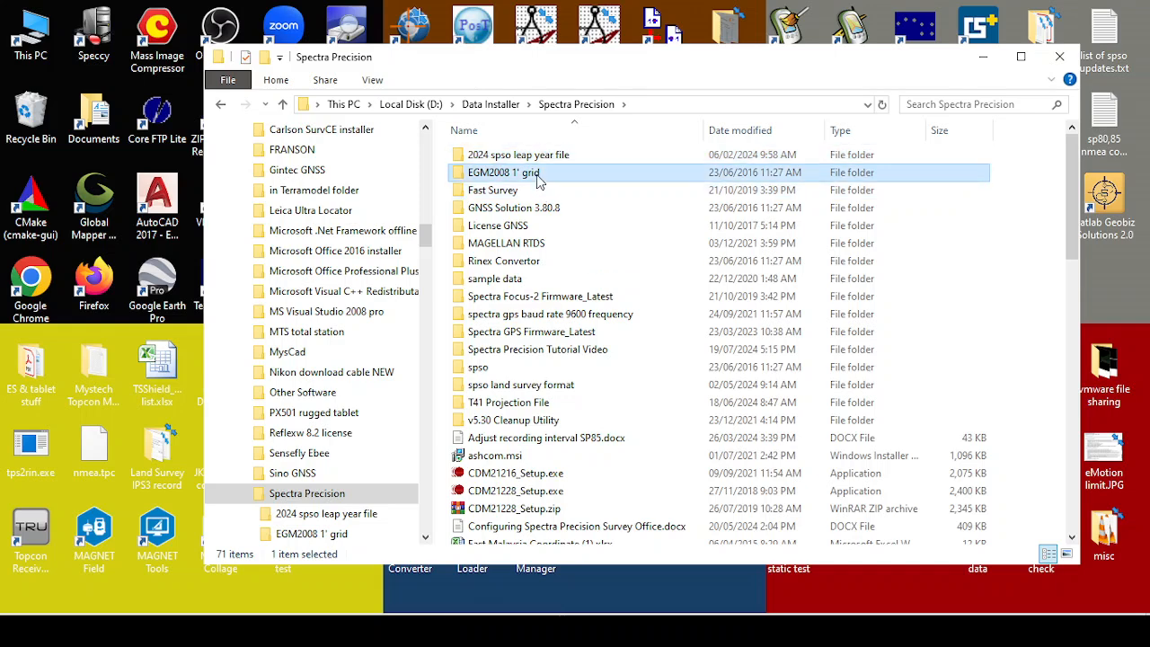
{"action": "double_click", "coordinate": [526, 171]}
{"action": "left_click", "coordinate": [518, 158]}
{"action": "left_click", "coordinate": [600, 222]}
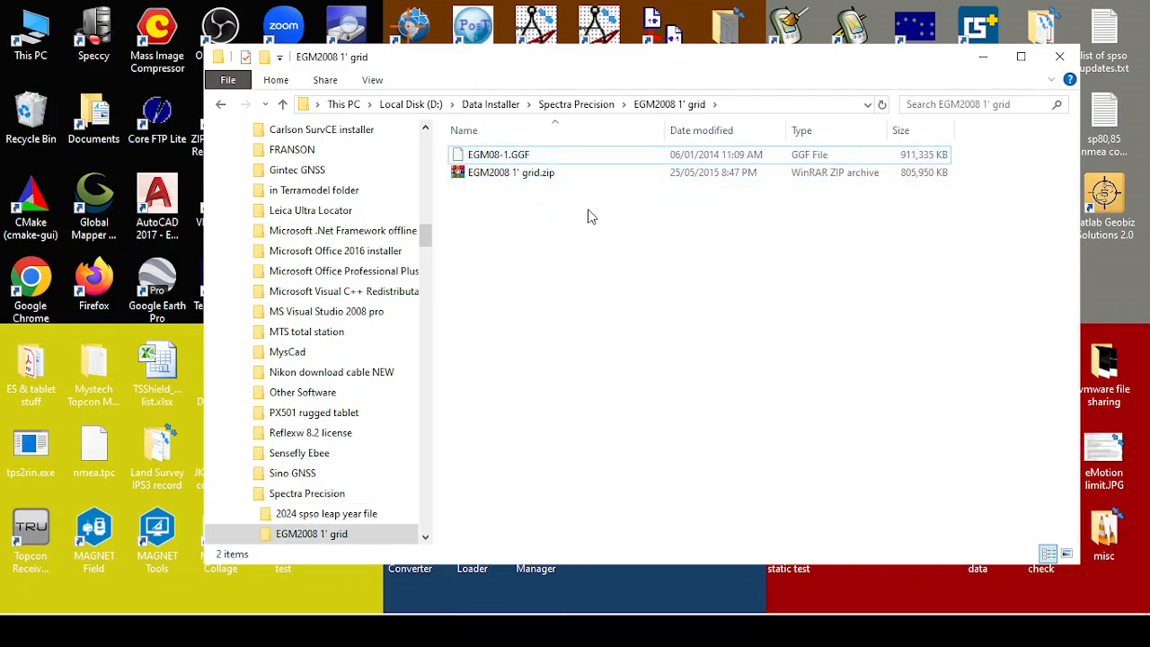
- Go up to Data Installer, reopen Spectra Precision and its "EGM2008 1' grid" folder, and select EGM08-1.GGF
{"action": "left_click", "coordinate": [496, 105]}
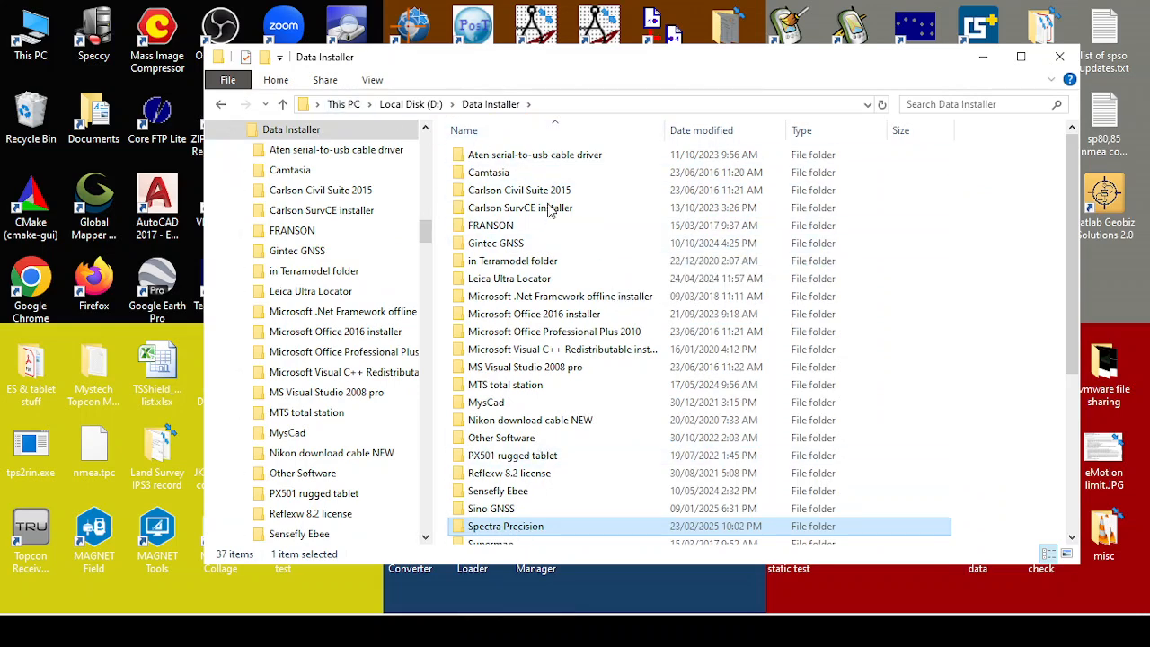
{"action": "double_click", "coordinate": [522, 536]}
{"action": "left_click", "coordinate": [530, 173]}
{"action": "double_click", "coordinate": [530, 173]}
{"action": "left_click", "coordinate": [514, 158]}
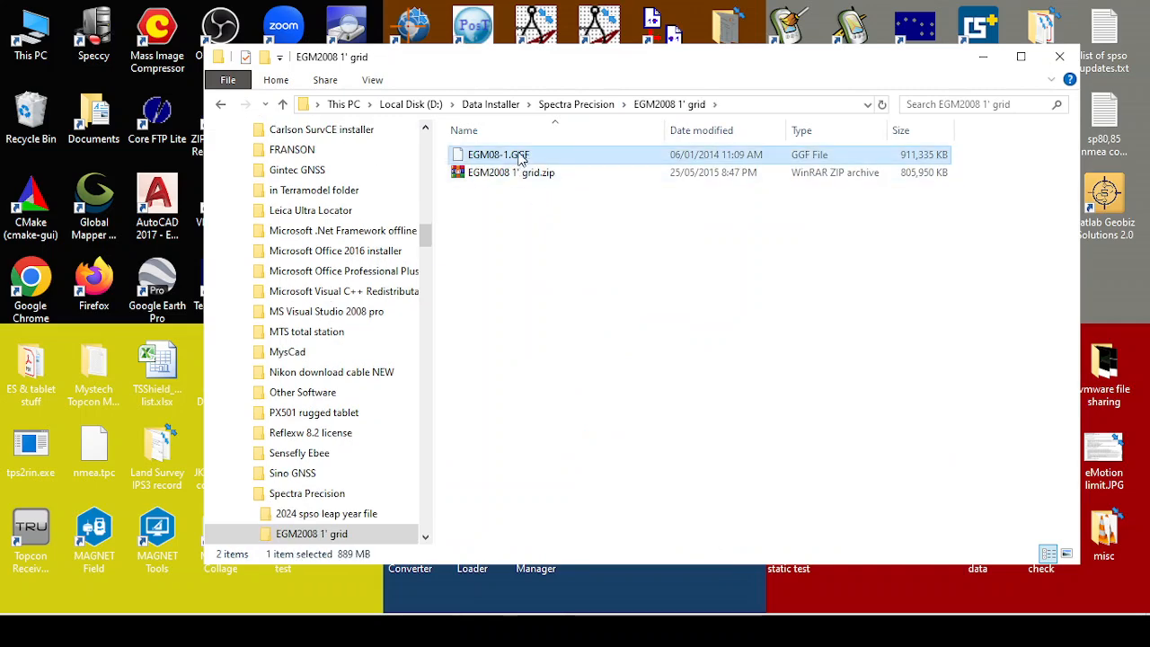
- Open Local Disk (C:) from This PC and select the ProgramData folder
{"action": "left_click", "coordinate": [343, 104]}
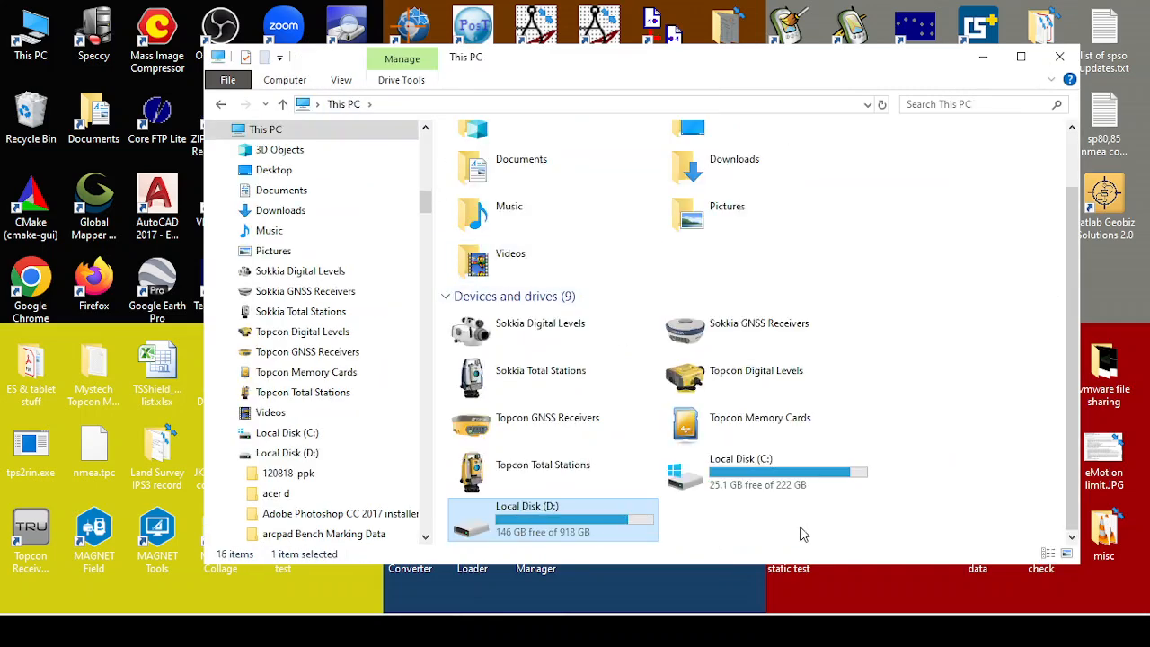
{"action": "double_click", "coordinate": [788, 476]}
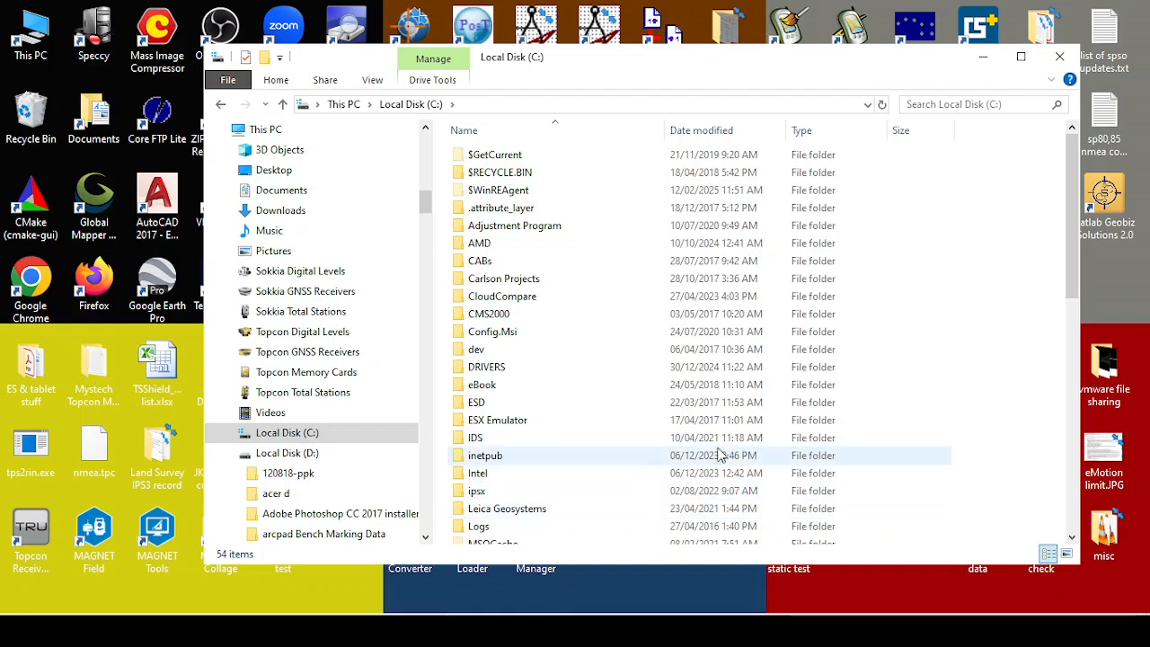
{"action": "scroll", "coordinate": [706, 413], "scroll_direction": "down", "scroll_amount": 1}
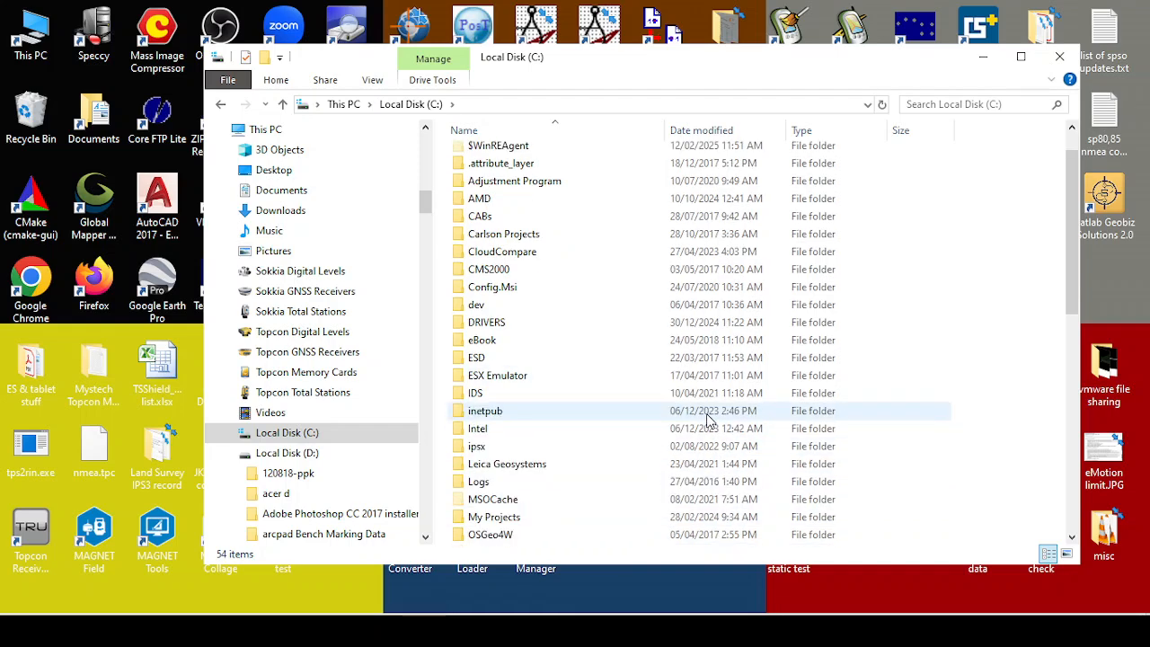
{"action": "scroll", "coordinate": [552, 449], "scroll_direction": "down", "scroll_amount": 3}
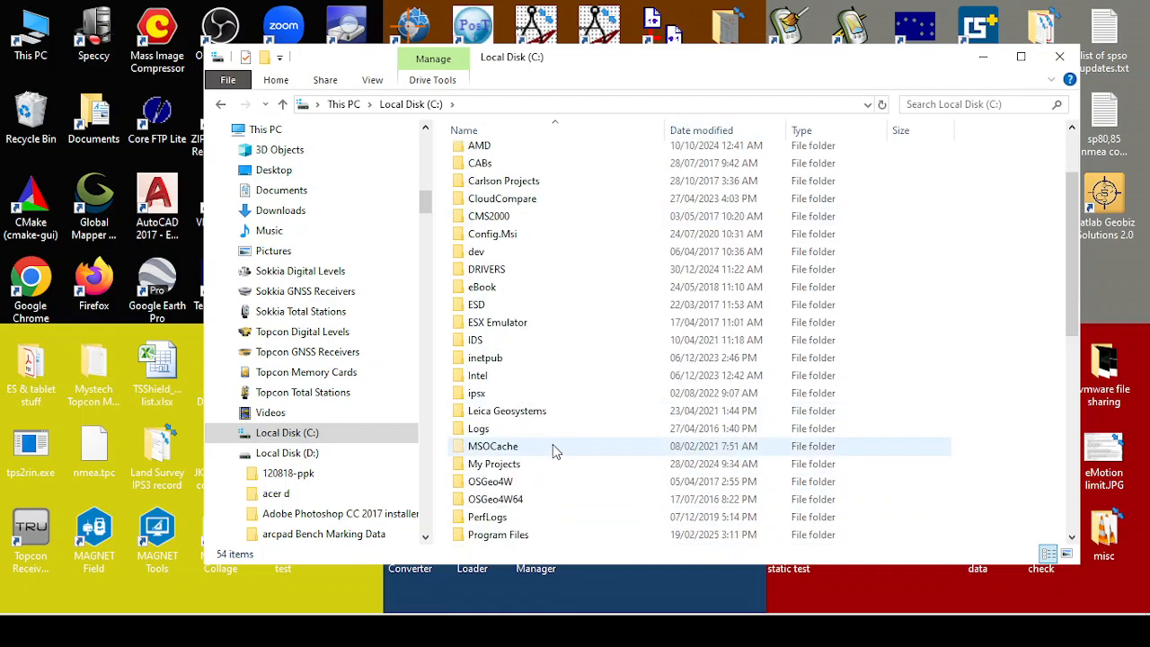
{"action": "scroll", "coordinate": [557, 395], "scroll_direction": "down", "scroll_amount": 1}
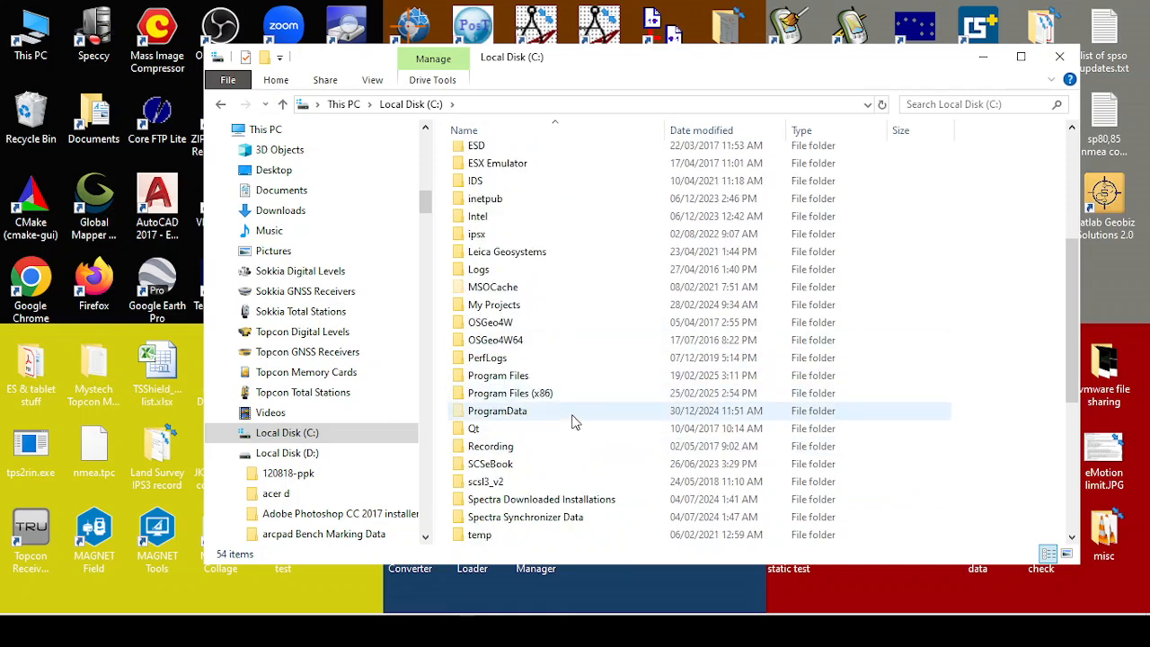
{"action": "left_click", "coordinate": [486, 416]}
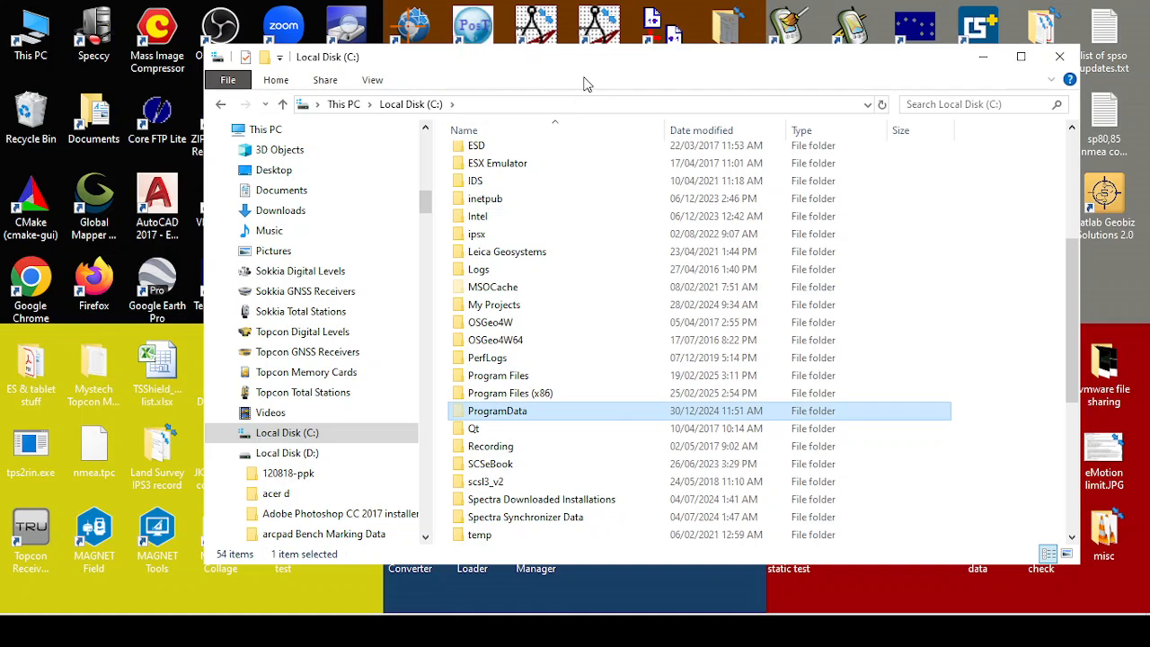
- Check the Hidden items view setting, and open the ProgramData folder
{"action": "left_click", "coordinate": [376, 82]}
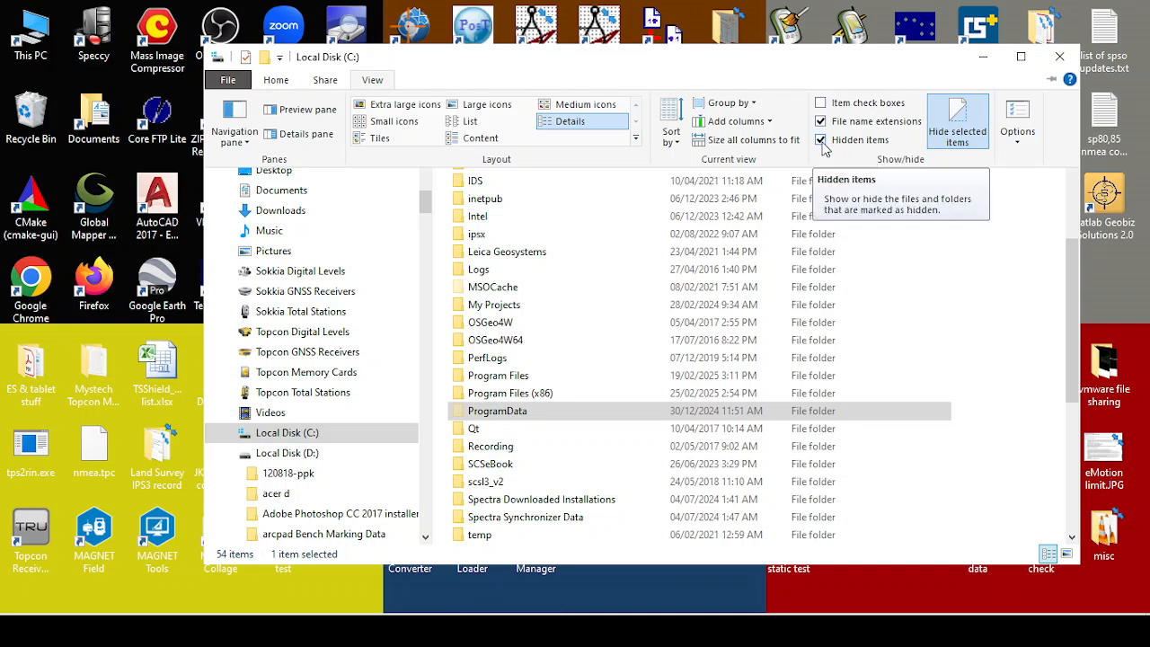
{"action": "left_click", "coordinate": [1015, 355]}
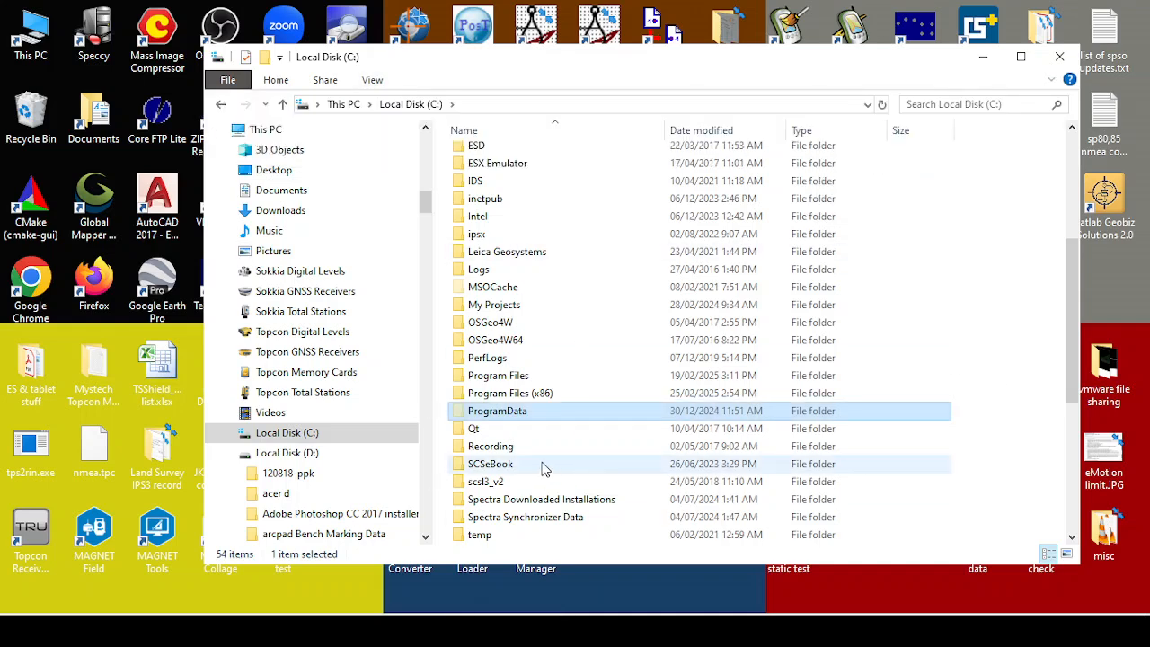
{"action": "double_click", "coordinate": [506, 415]}
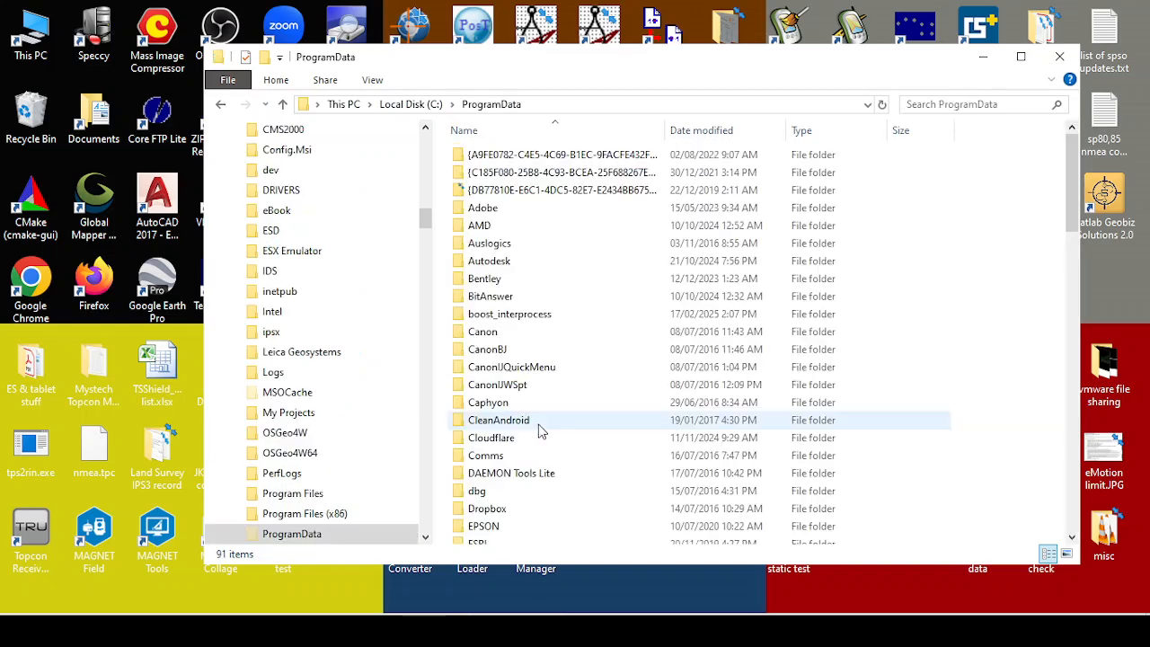
- Open the Trimble folder within ProgramData and its GeoData subfolder
{"action": "left_click", "coordinate": [539, 354]}
{"action": "key", "text": "t"}
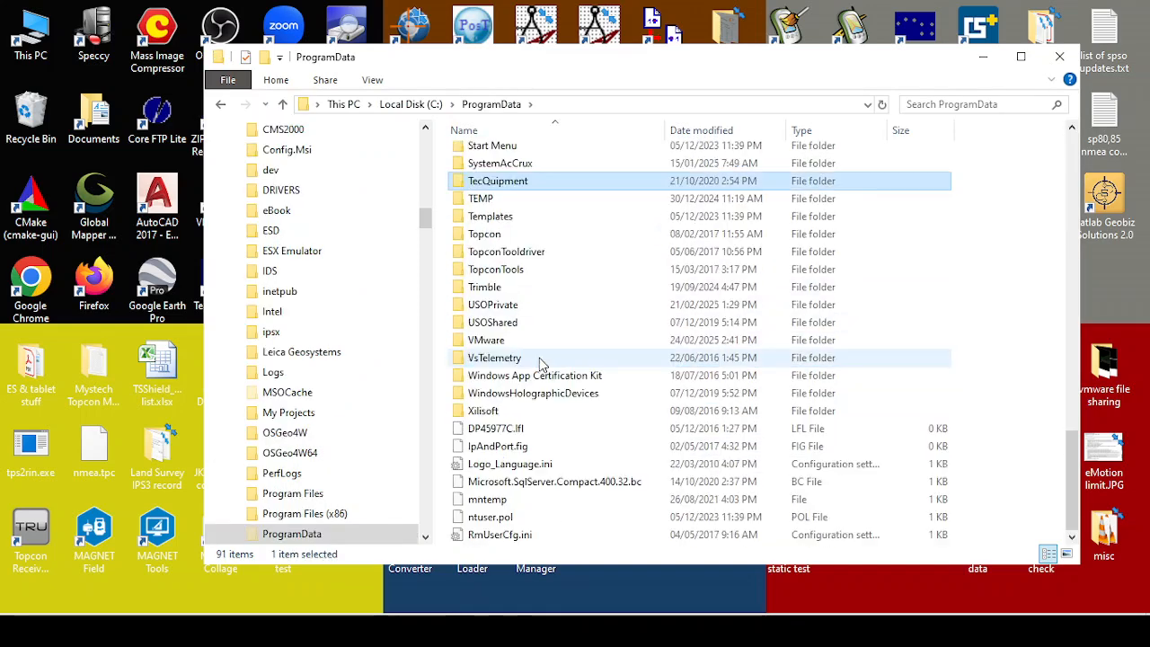
{"action": "double_click", "coordinate": [505, 290]}
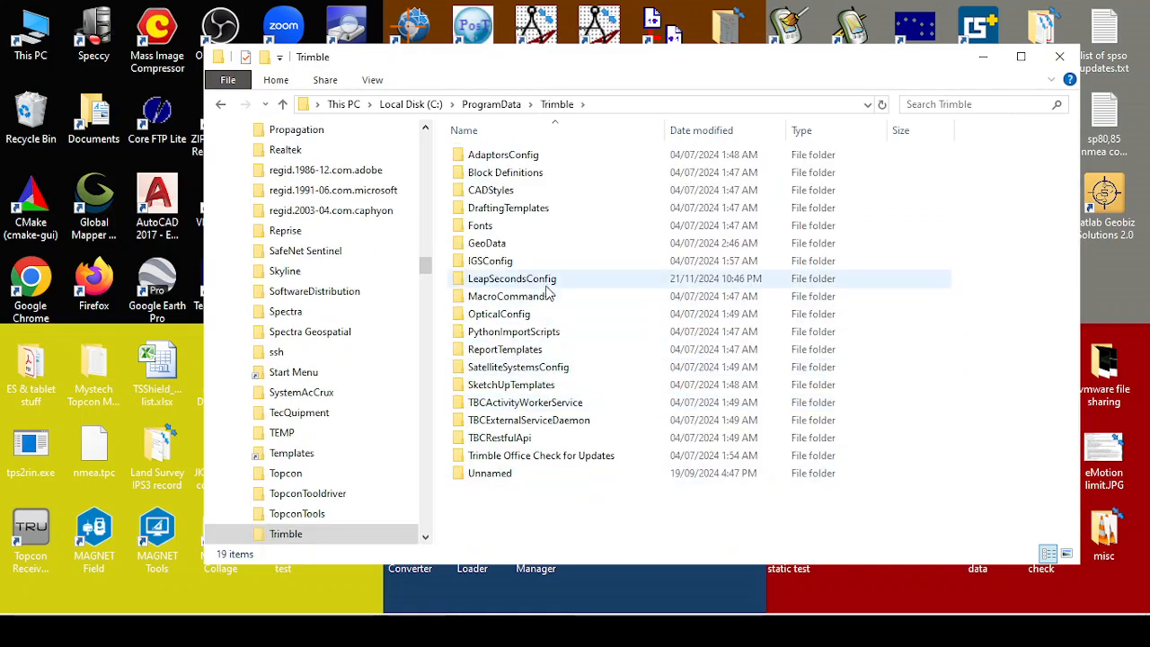
{"action": "double_click", "coordinate": [514, 247]}
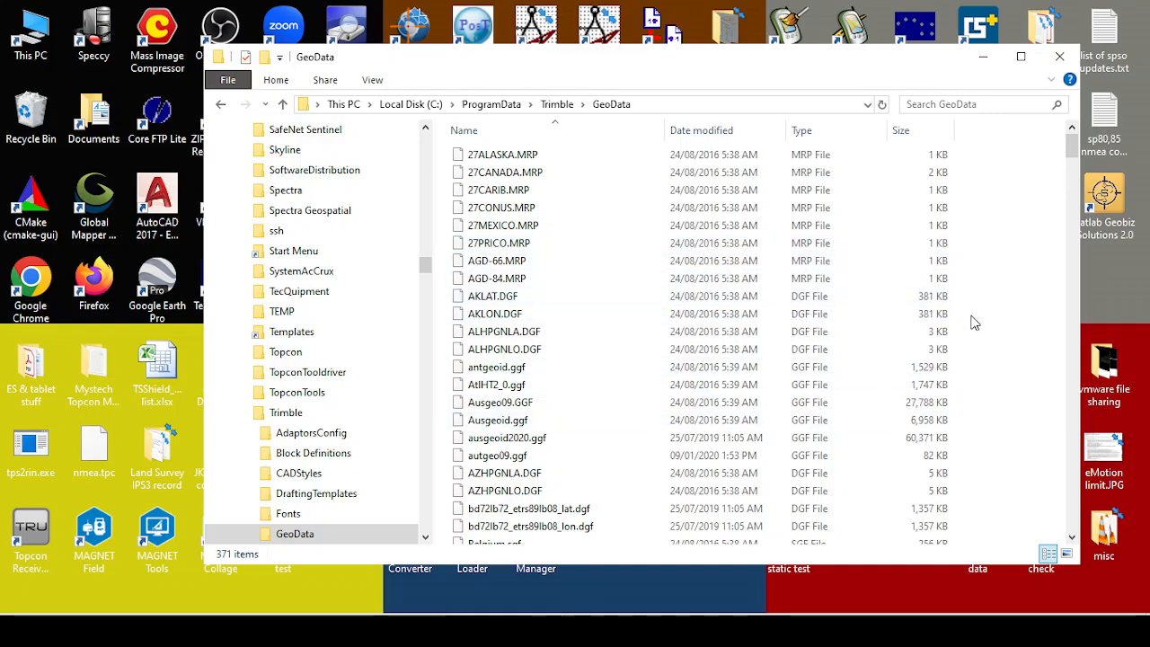
- Find EGM08-1.GGF among the GeoData files and select it
{"action": "left_click_drag", "start_coordinate": [1070, 157], "coordinate": [1070, 211]}
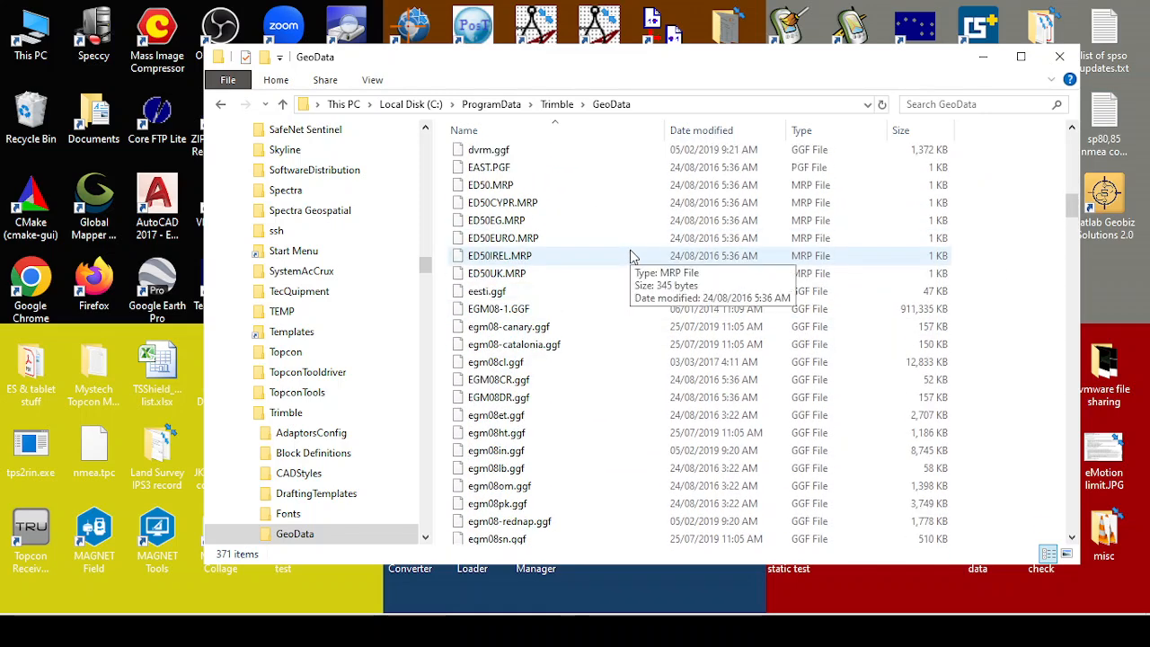
{"action": "scroll", "coordinate": [631, 256], "scroll_direction": "down", "scroll_amount": 7}
{"action": "scroll", "coordinate": [609, 319], "scroll_direction": "up", "scroll_amount": 5}
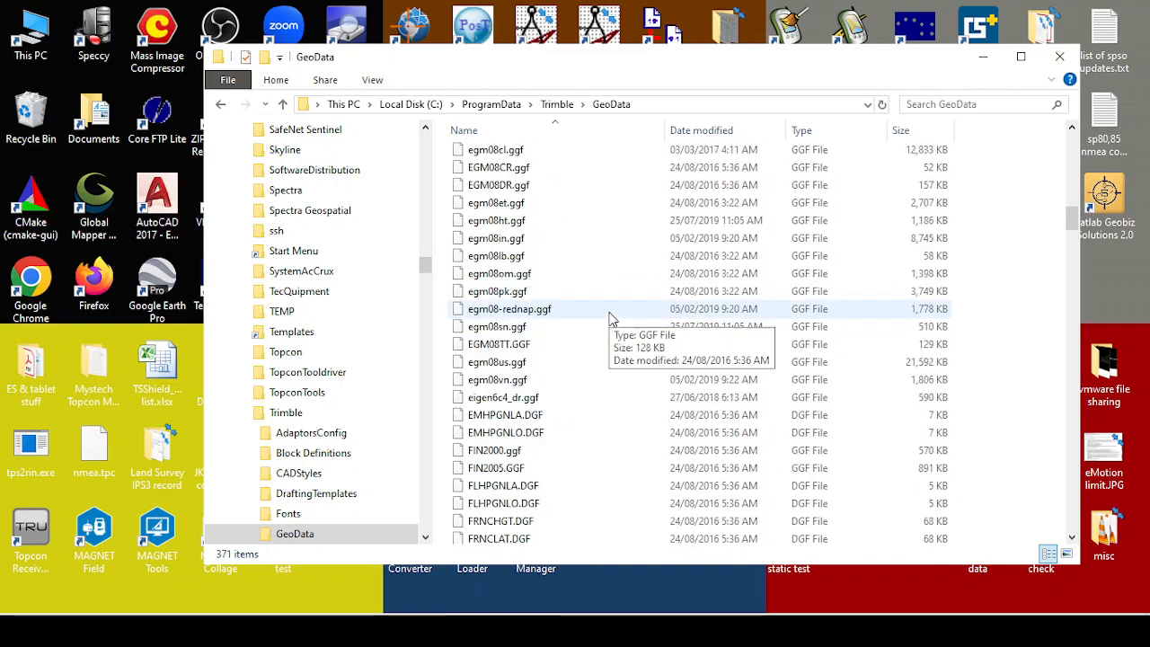
{"action": "left_click", "coordinate": [517, 204]}
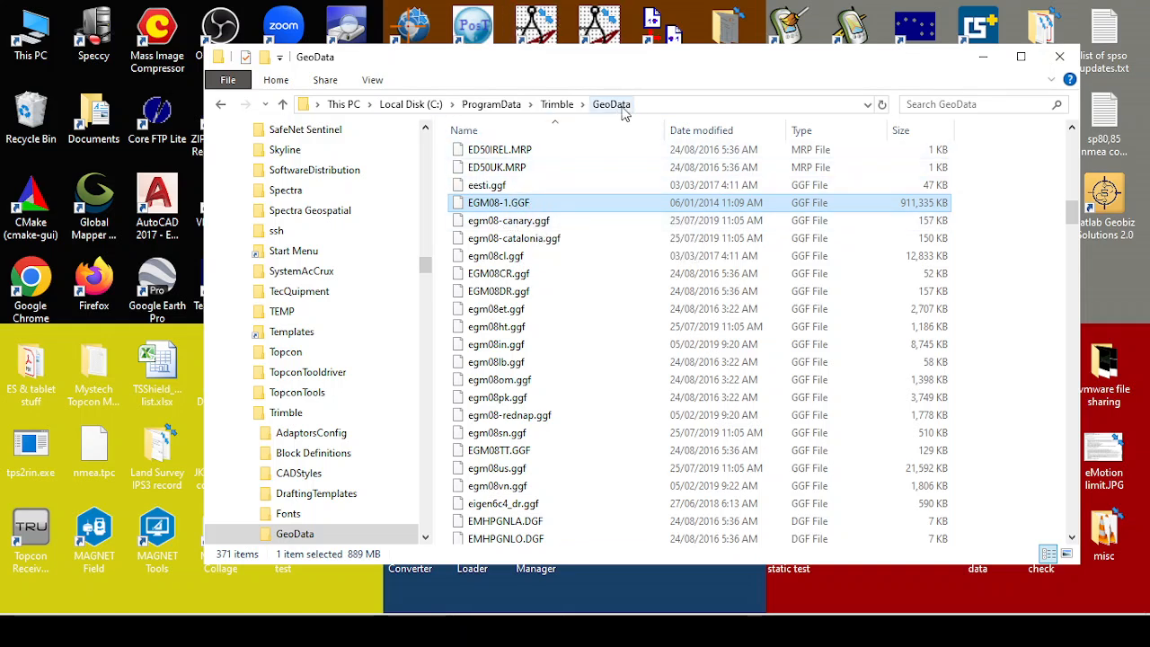
- Go back to the Trimble folder, open LeapSecondsConfig and point out its LeapSeconds.xml file
{"action": "left_click", "coordinate": [557, 104]}
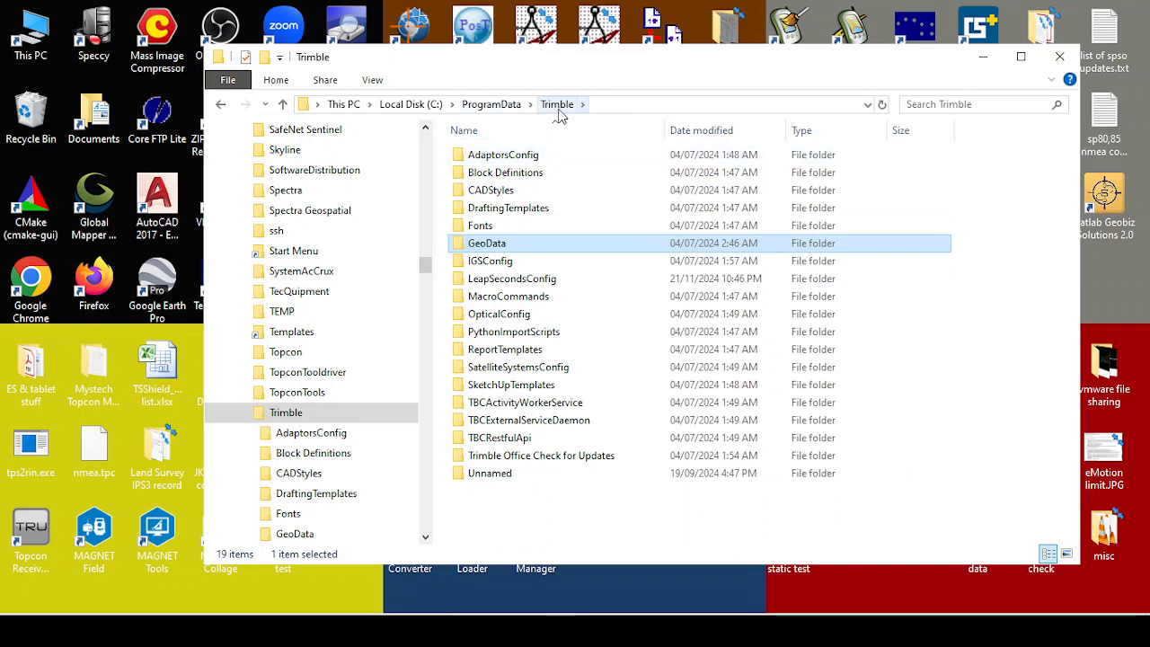
{"action": "left_click", "coordinate": [492, 284]}
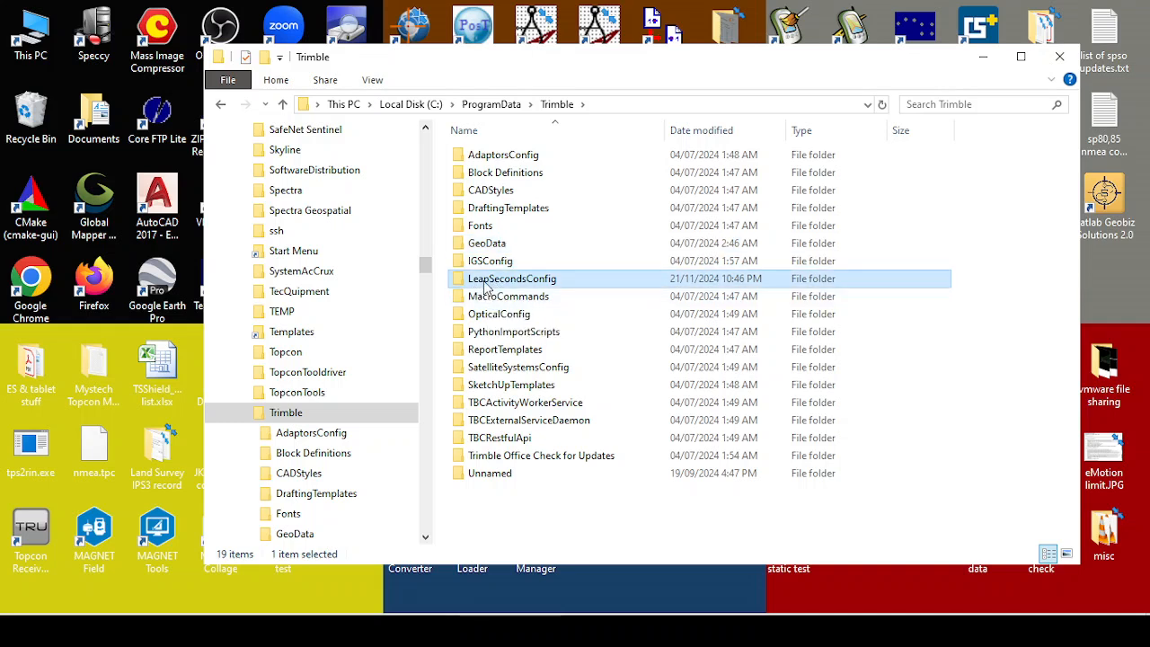
{"action": "double_click", "coordinate": [534, 282]}
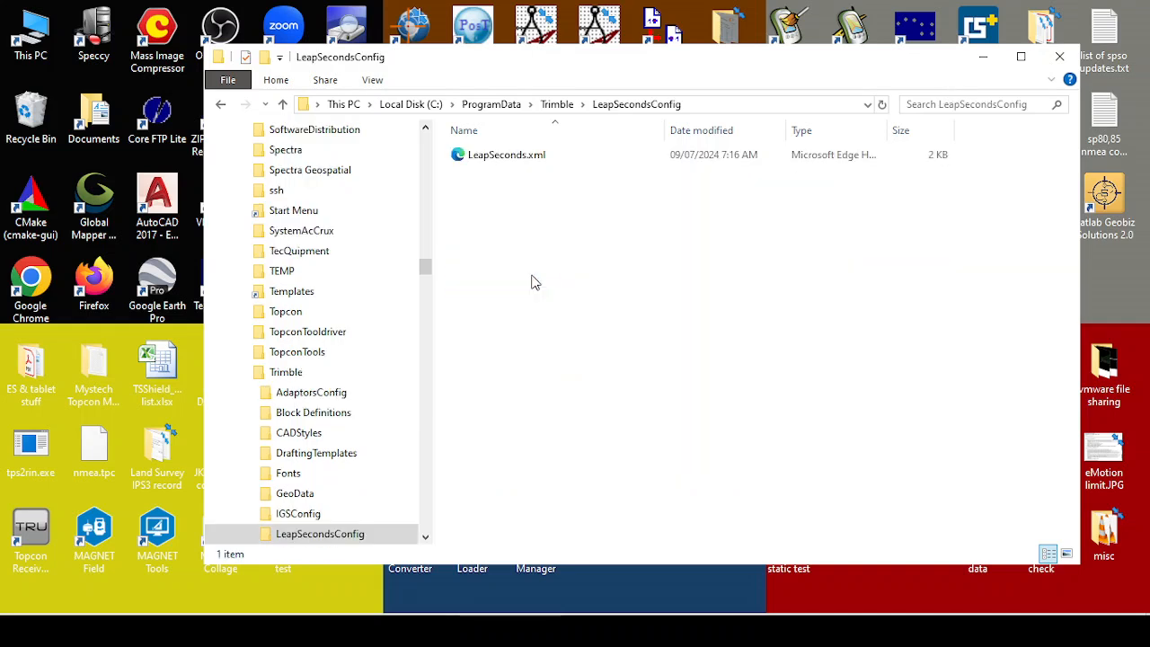
{"action": "left_click", "coordinate": [500, 160]}
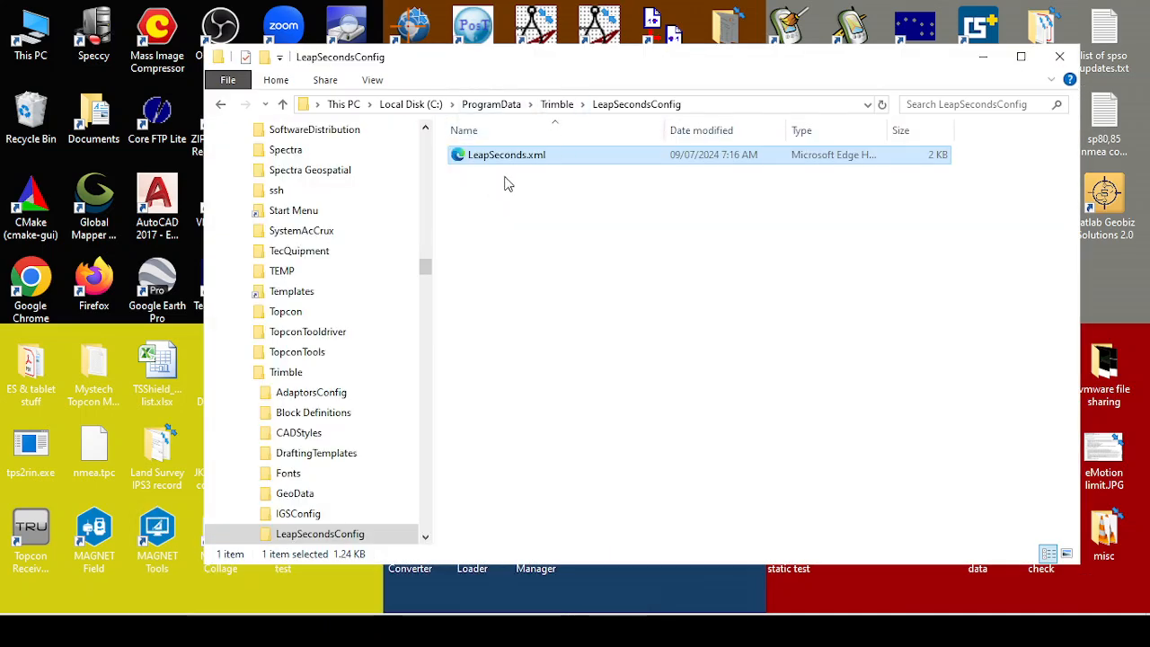
{"action": "left_click", "coordinate": [760, 221]}
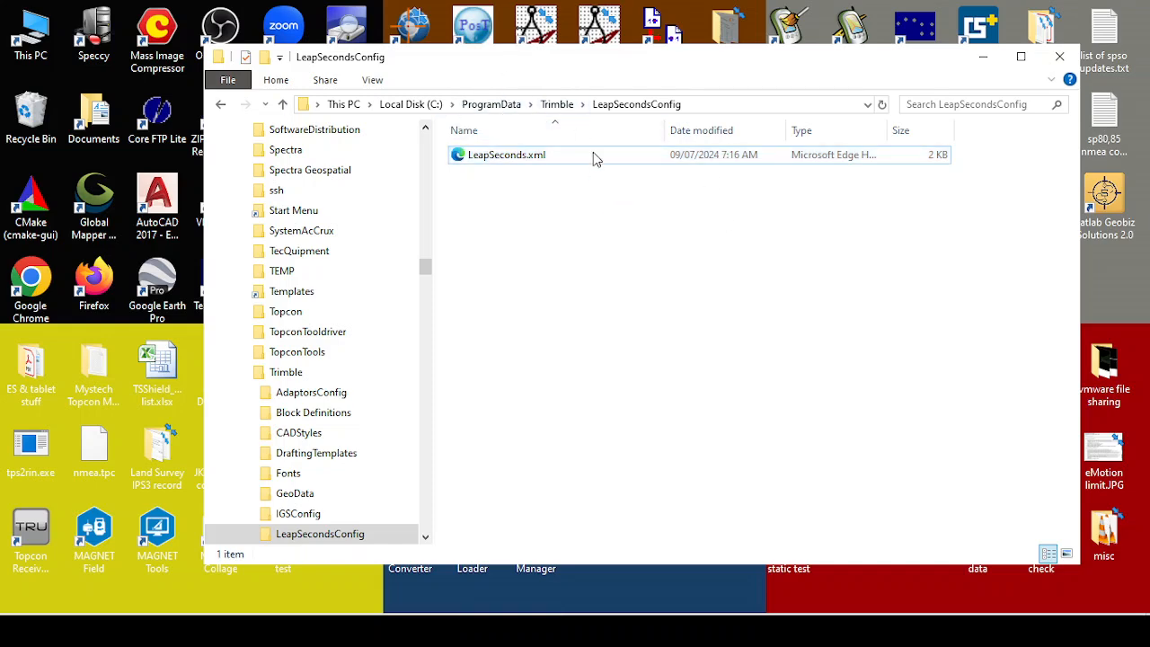
- Return to the Trimble folder, open its GeoData subfolder once more, and close the file window
{"action": "left_click", "coordinate": [557, 105]}
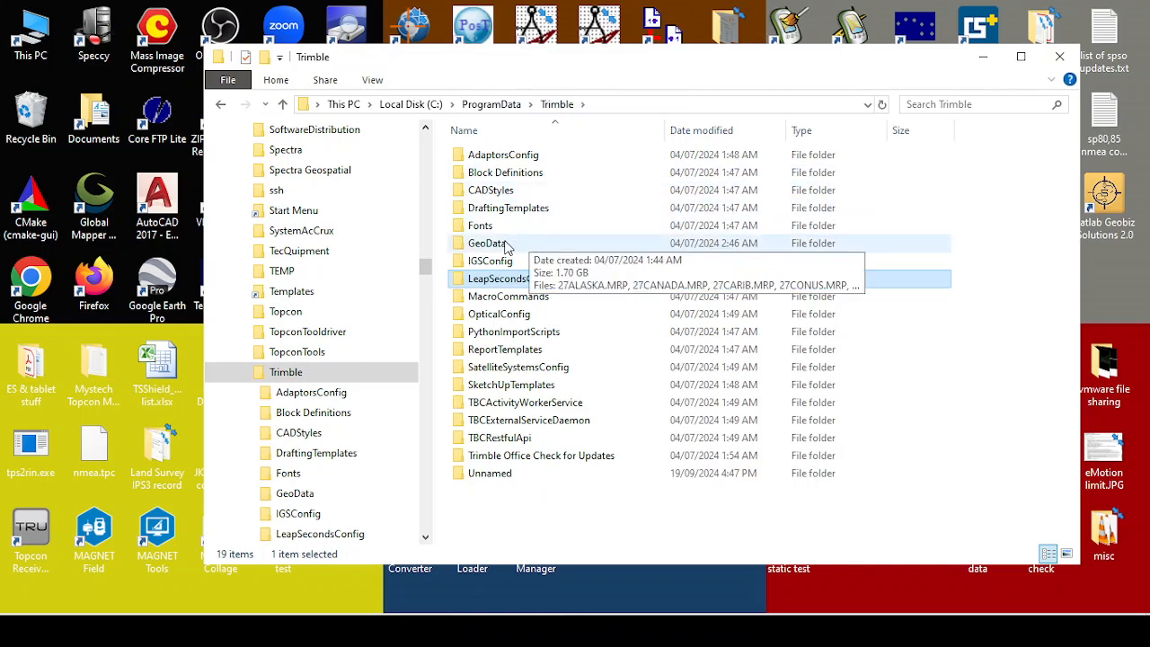
{"action": "double_click", "coordinate": [506, 245]}
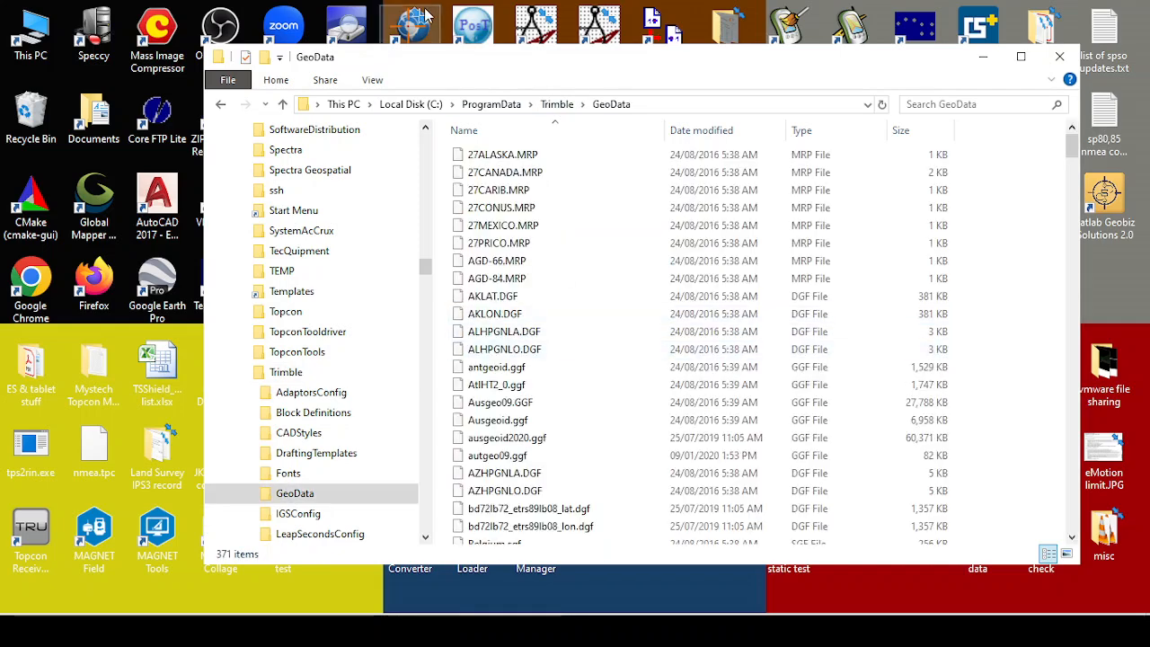
{"action": "left_click", "coordinate": [1061, 59]}
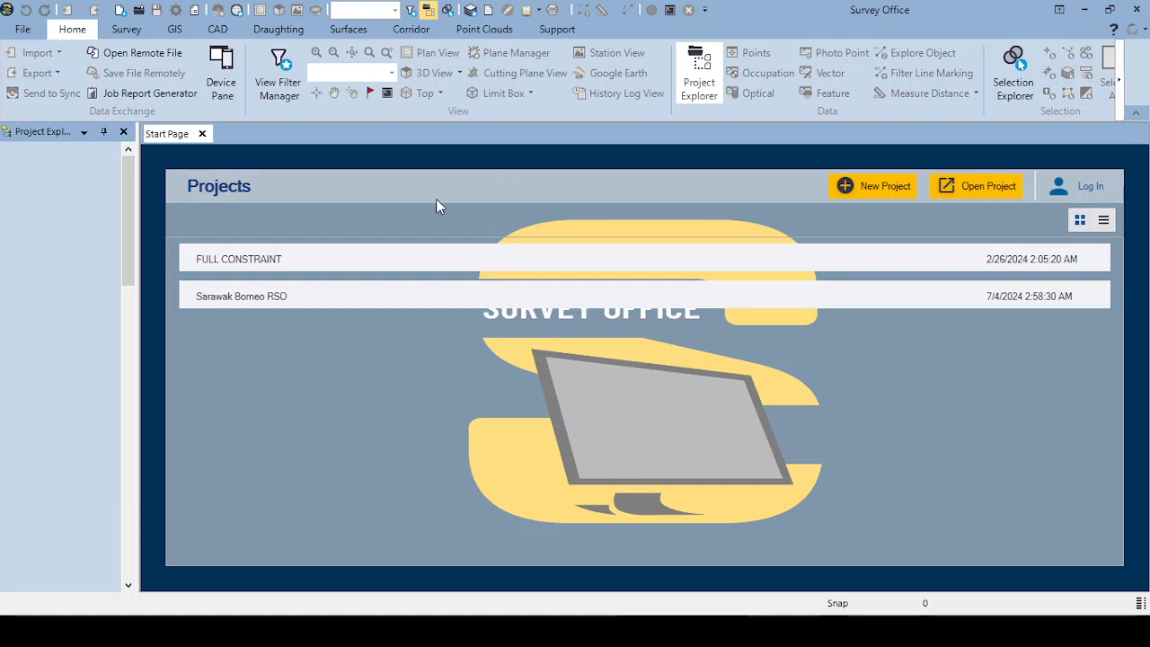
- Create a new Survey Office project from the blank template and list the geoid models in a widened Coordinate System Manager
{"action": "left_click", "coordinate": [843, 186]}
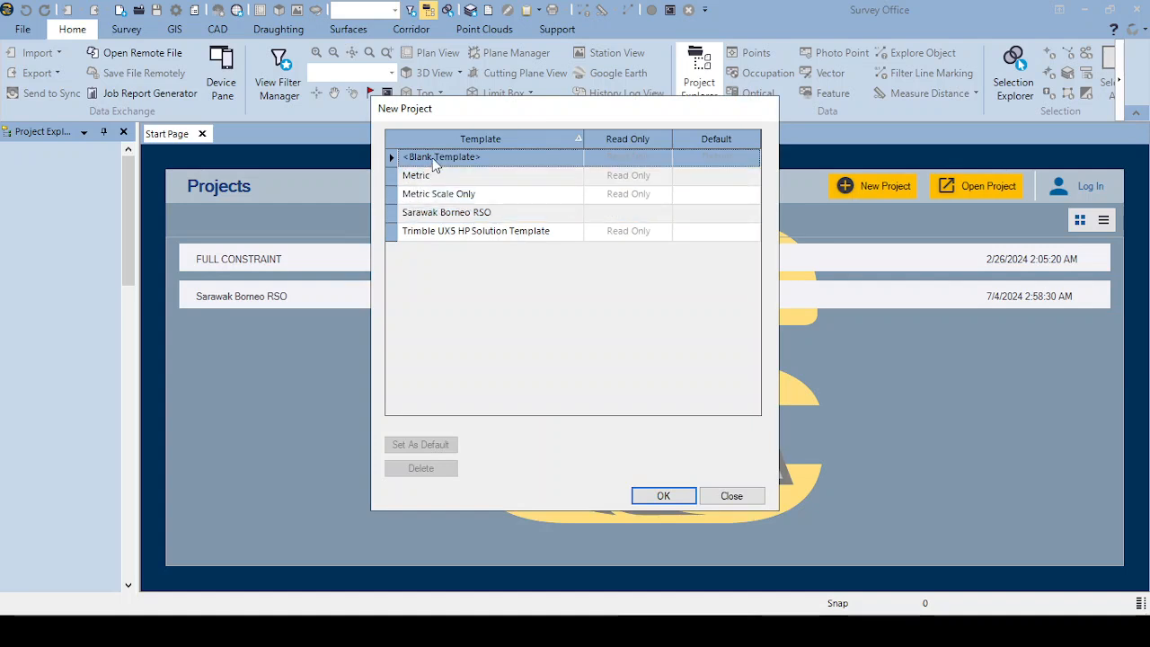
{"action": "left_click", "coordinate": [676, 505]}
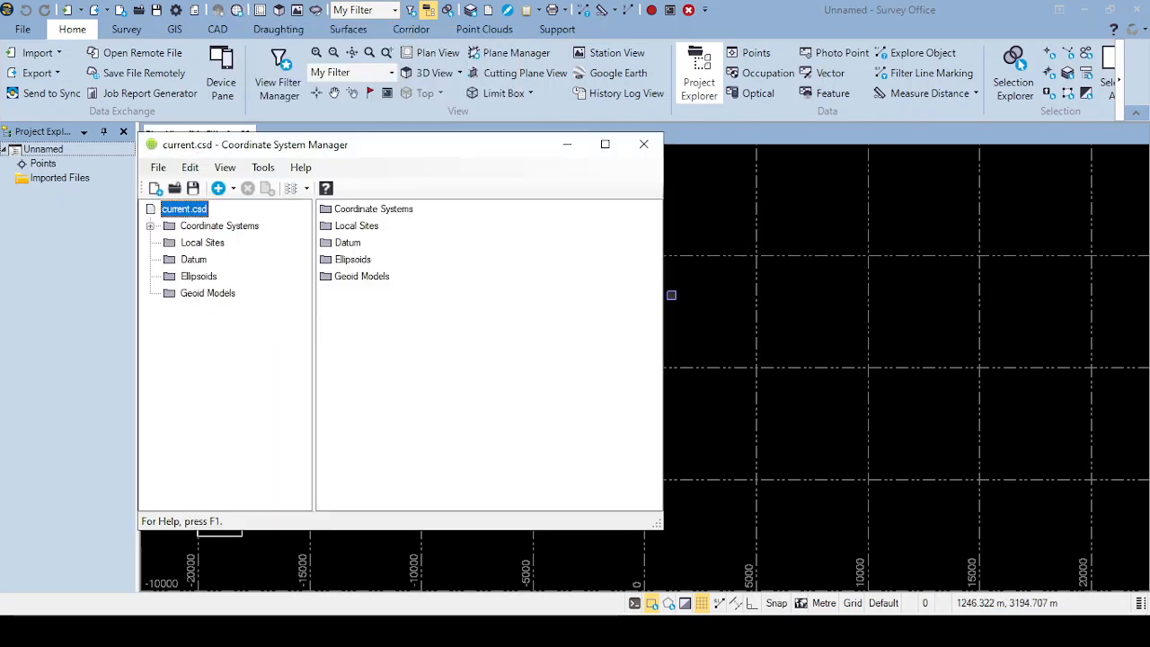
{"action": "left_click", "coordinate": [211, 294]}
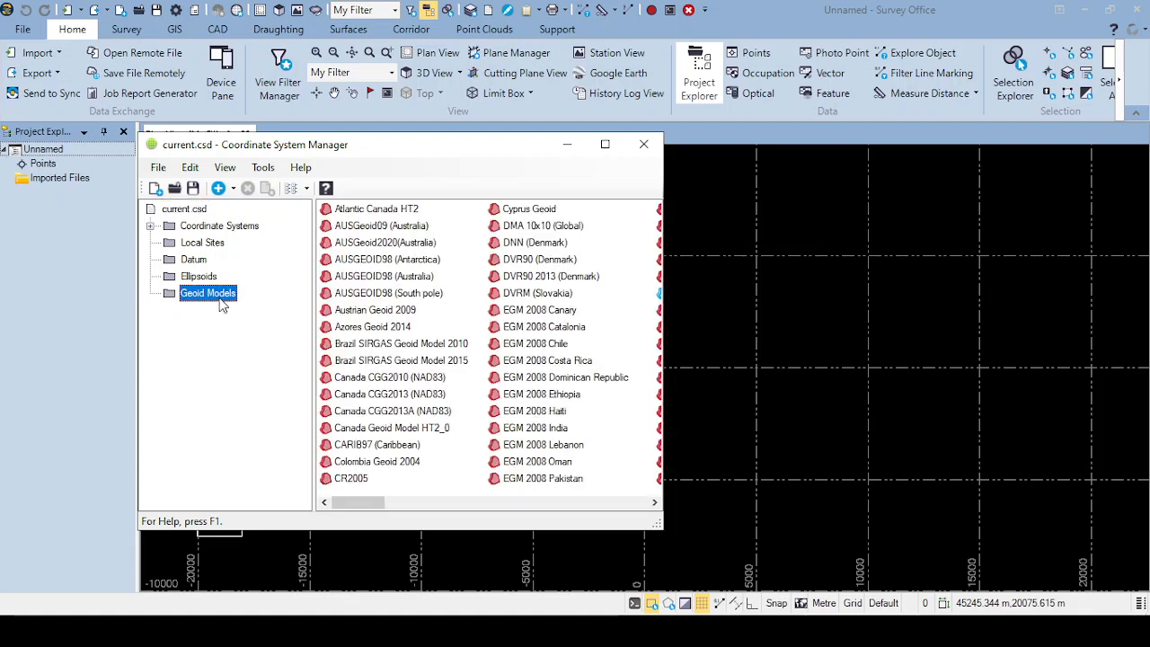
{"action": "left_click_drag", "start_coordinate": [663, 528], "coordinate": [869, 536]}
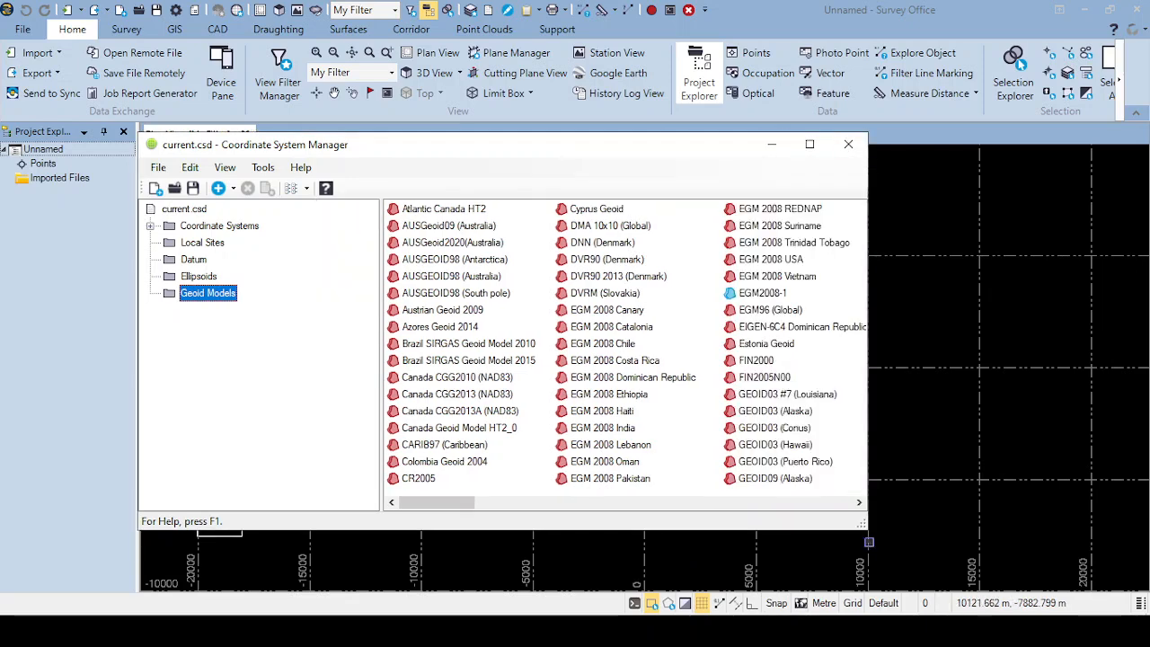
- Fill in a new geoid model named EGM2008-1 with the file EGM08-1.GGF, and dismiss its properties without saving
{"action": "left_click", "coordinate": [218, 188]}
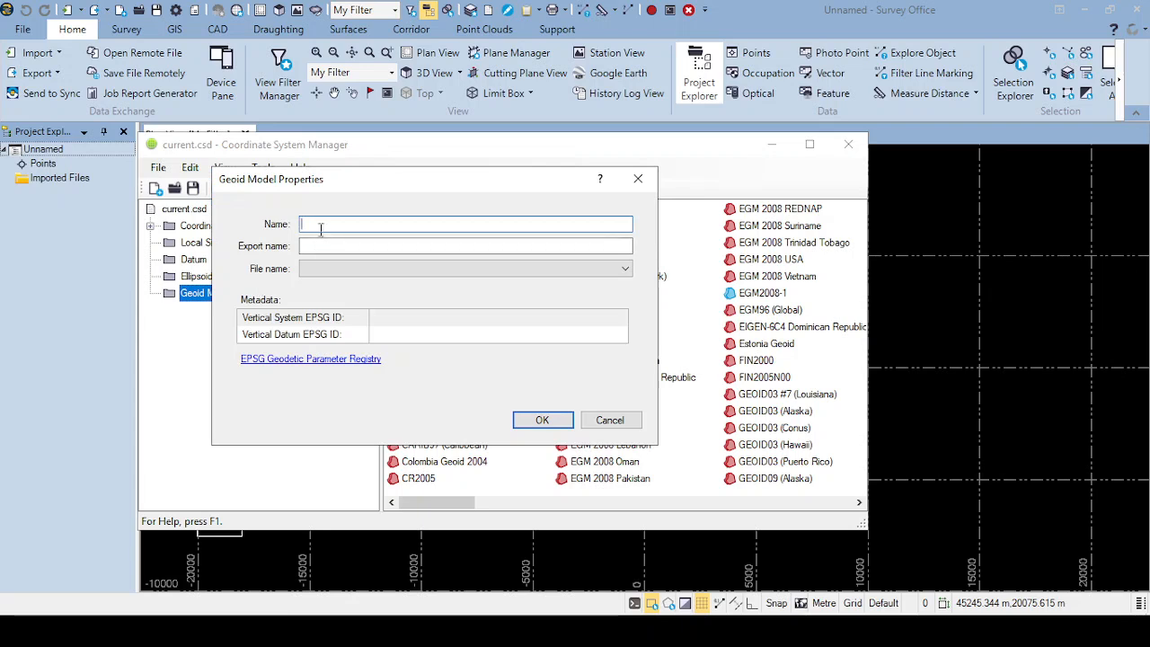
{"action": "type", "text": "EGM2008-1"}
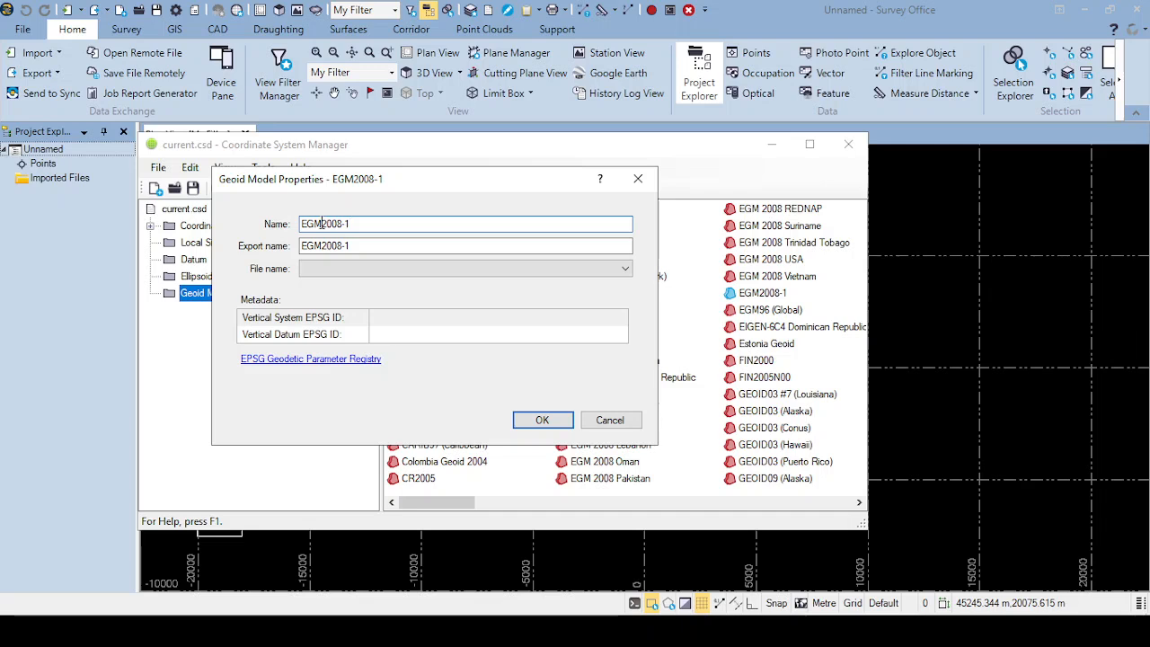
{"action": "left_click", "coordinate": [346, 269]}
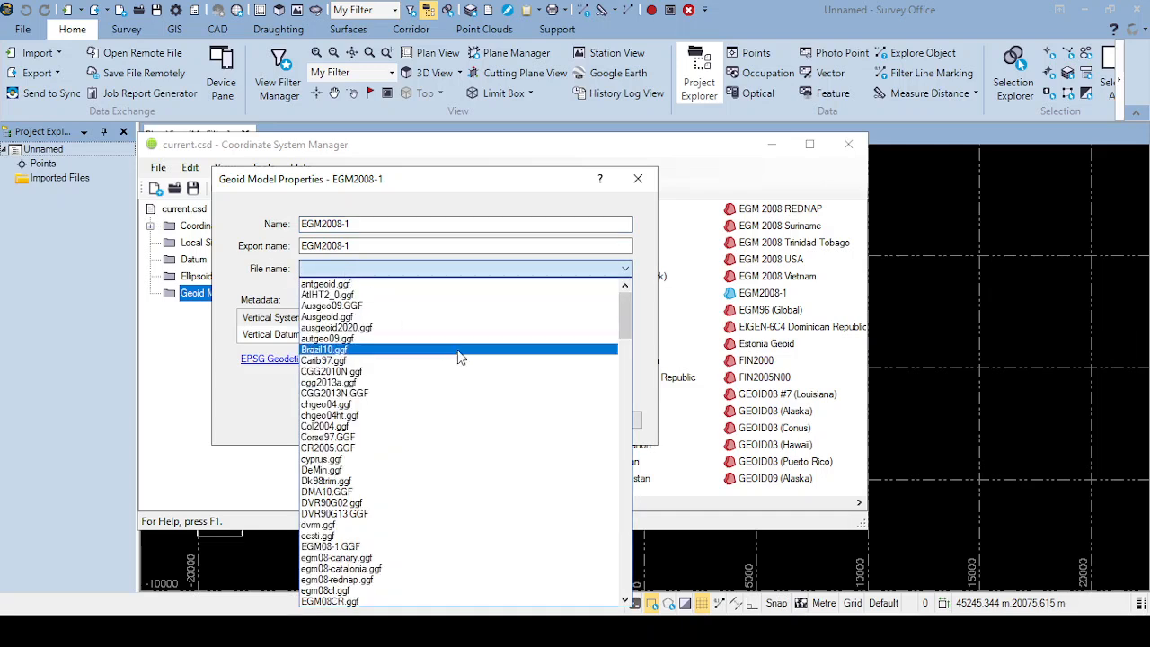
{"action": "left_click_drag", "start_coordinate": [630, 325], "coordinate": [644, 347]}
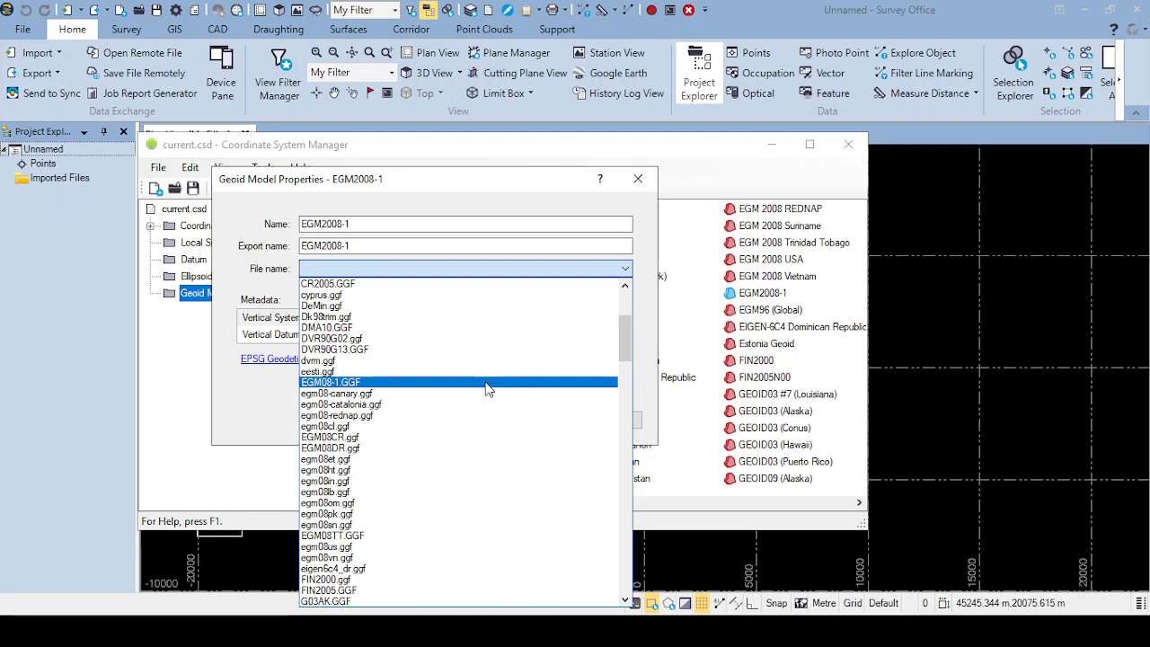
{"action": "left_click", "coordinate": [333, 384]}
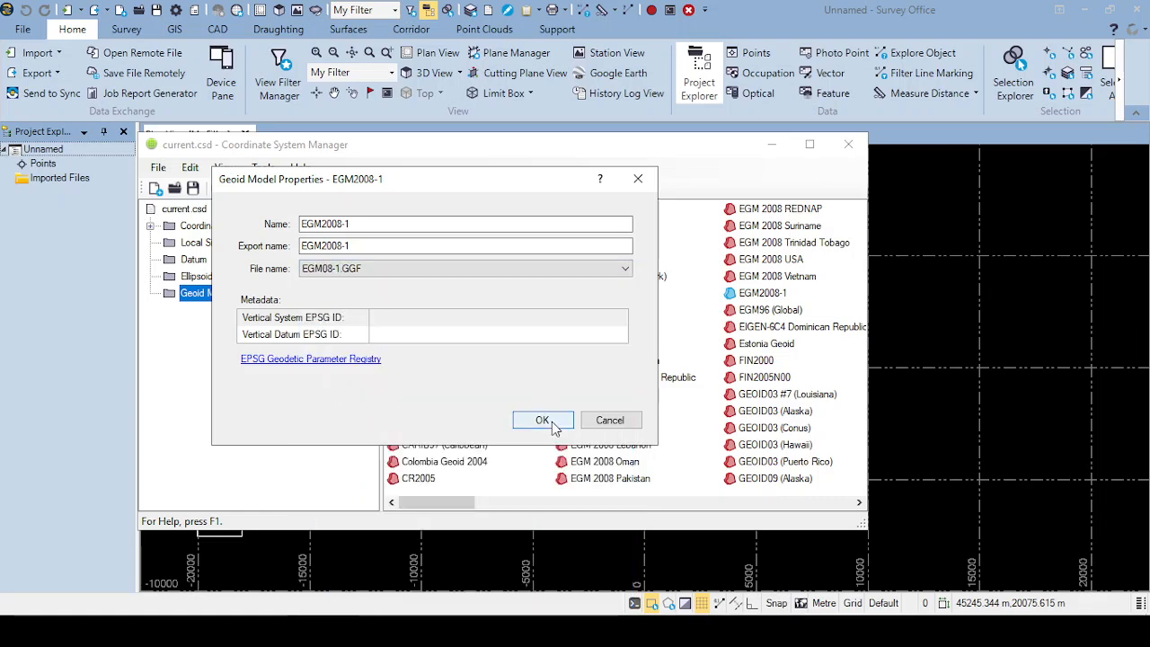
{"action": "left_click", "coordinate": [638, 180]}
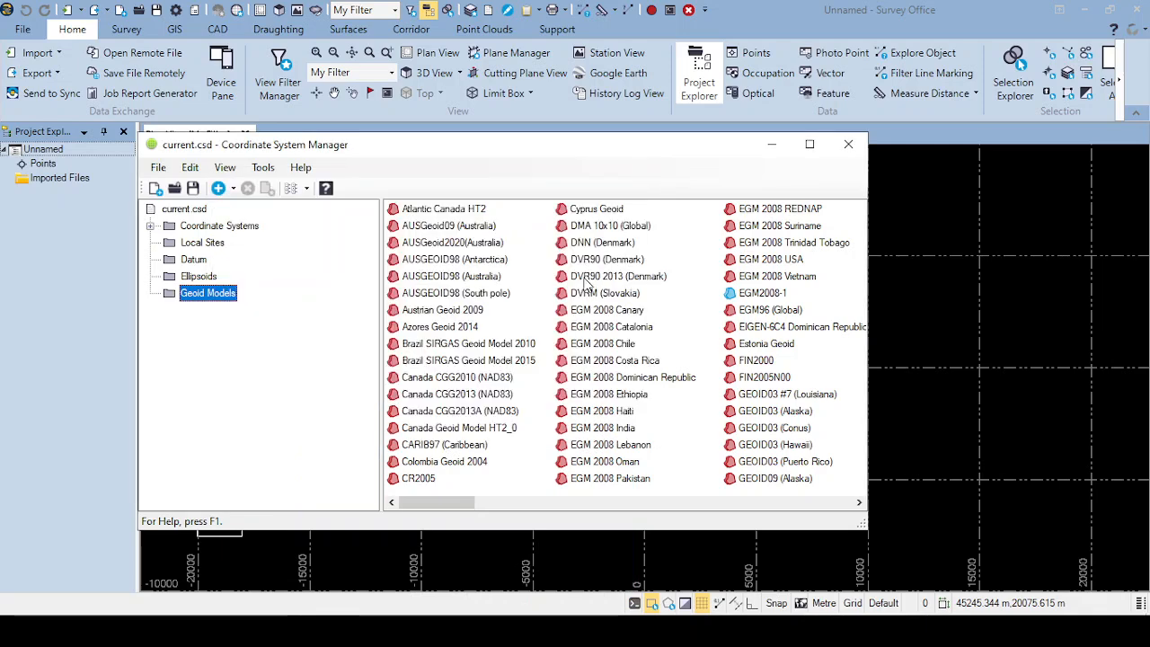
- Point out EGM2008-1 beside EGM96 (Global) in the geoid list, save the coordinate system database and close Coordinate System Manager
{"action": "left_click", "coordinate": [769, 301]}
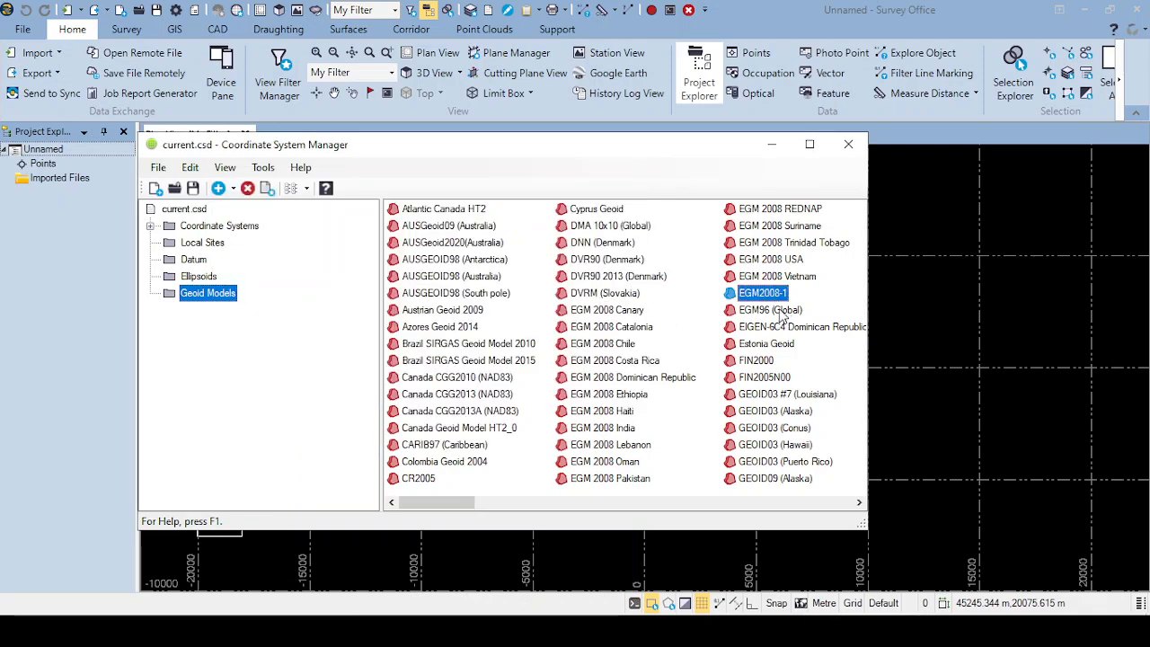
{"action": "left_click", "coordinate": [763, 313]}
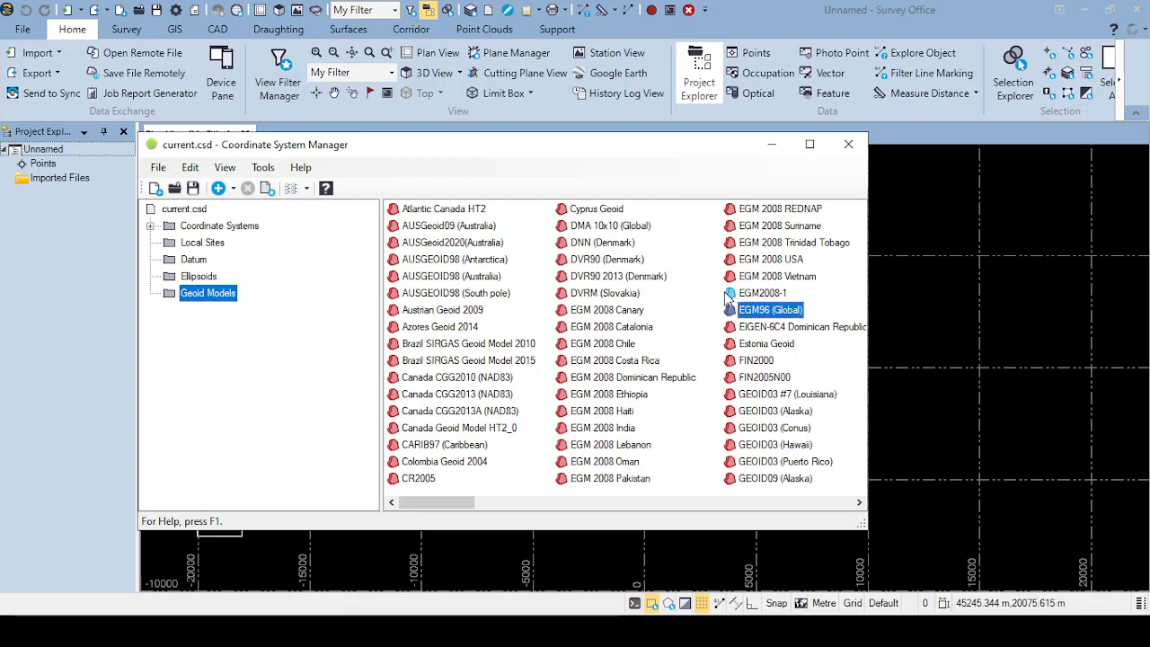
{"action": "left_click", "coordinate": [766, 296]}
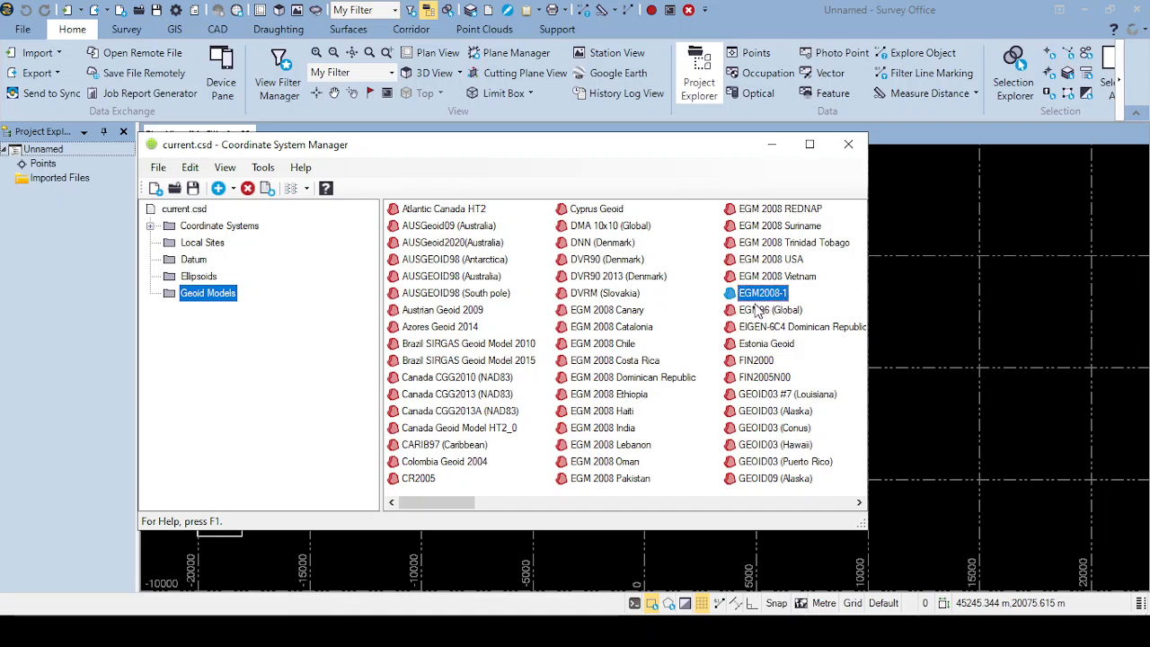
{"action": "left_click", "coordinate": [194, 189]}
{"action": "left_click", "coordinate": [849, 145]}
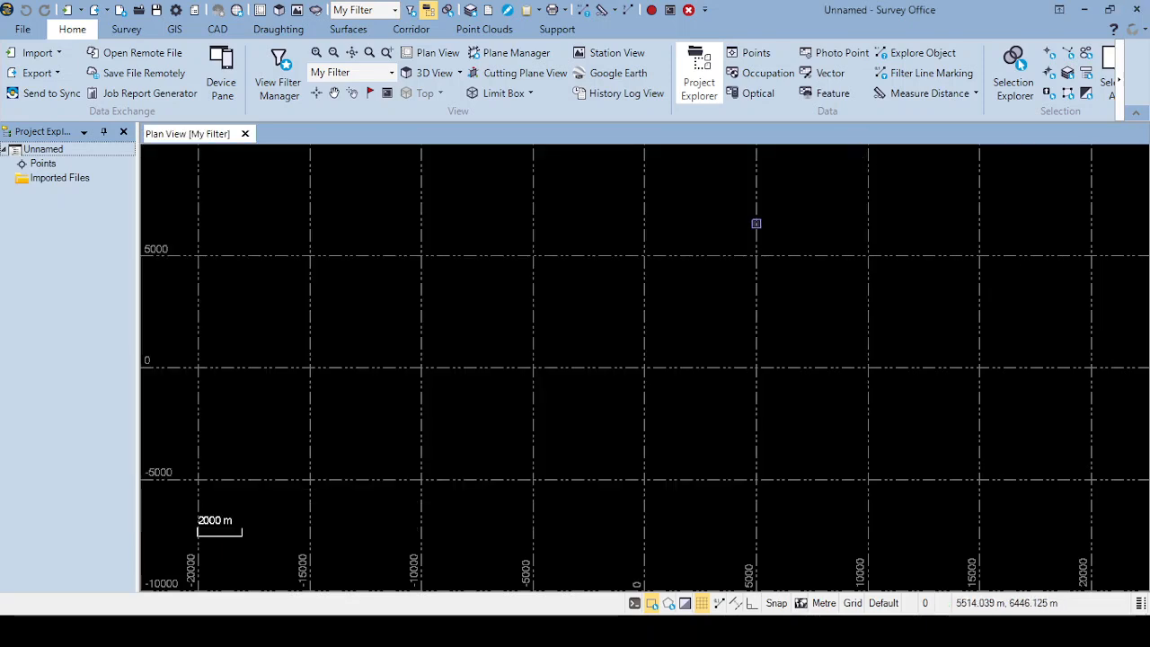
- In the project settings, change the coordinate system to the Malaysia/Borneo RSO group with the Malaysia zone
{"action": "left_click", "coordinate": [180, 12]}
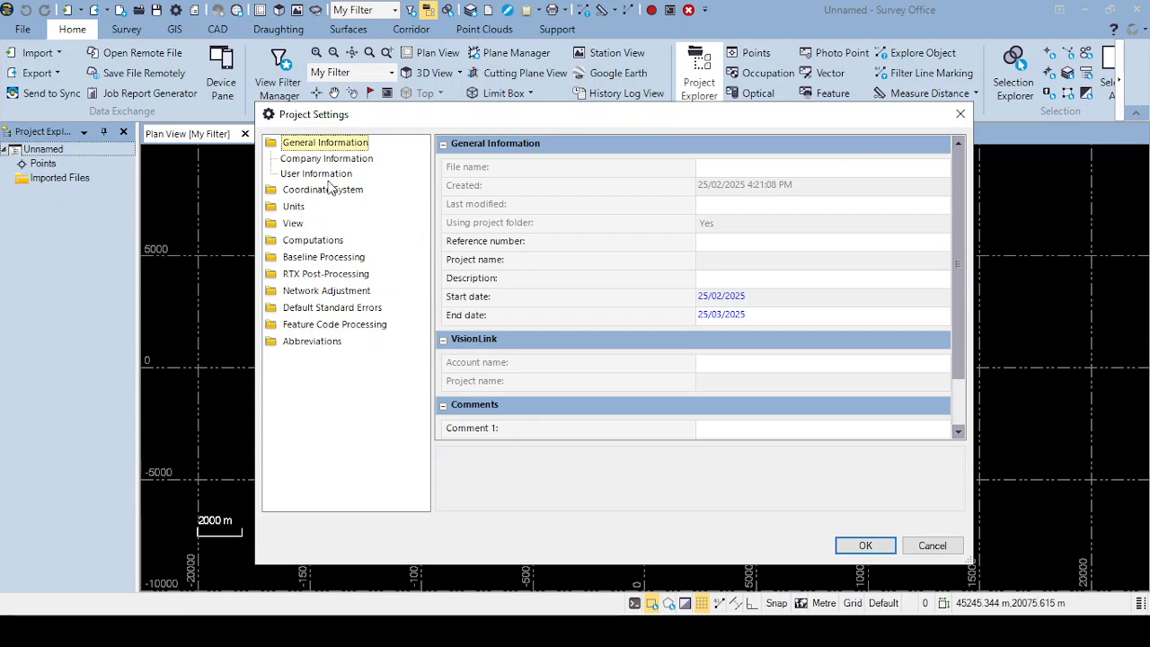
{"action": "left_click", "coordinate": [305, 189]}
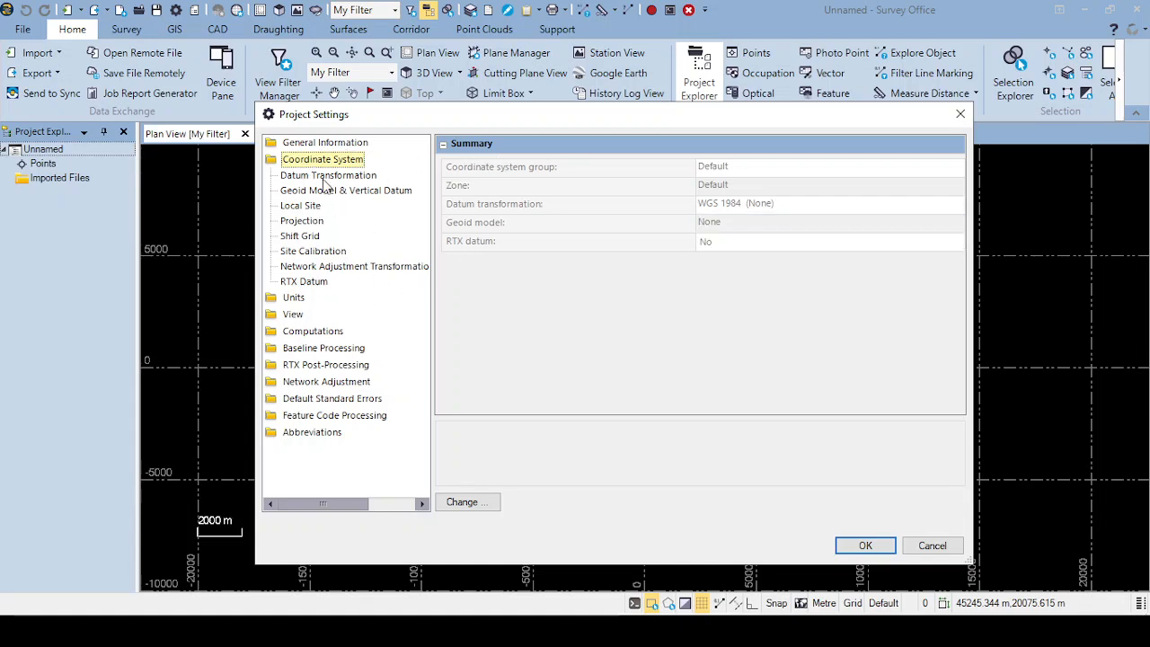
{"action": "left_click", "coordinate": [459, 506]}
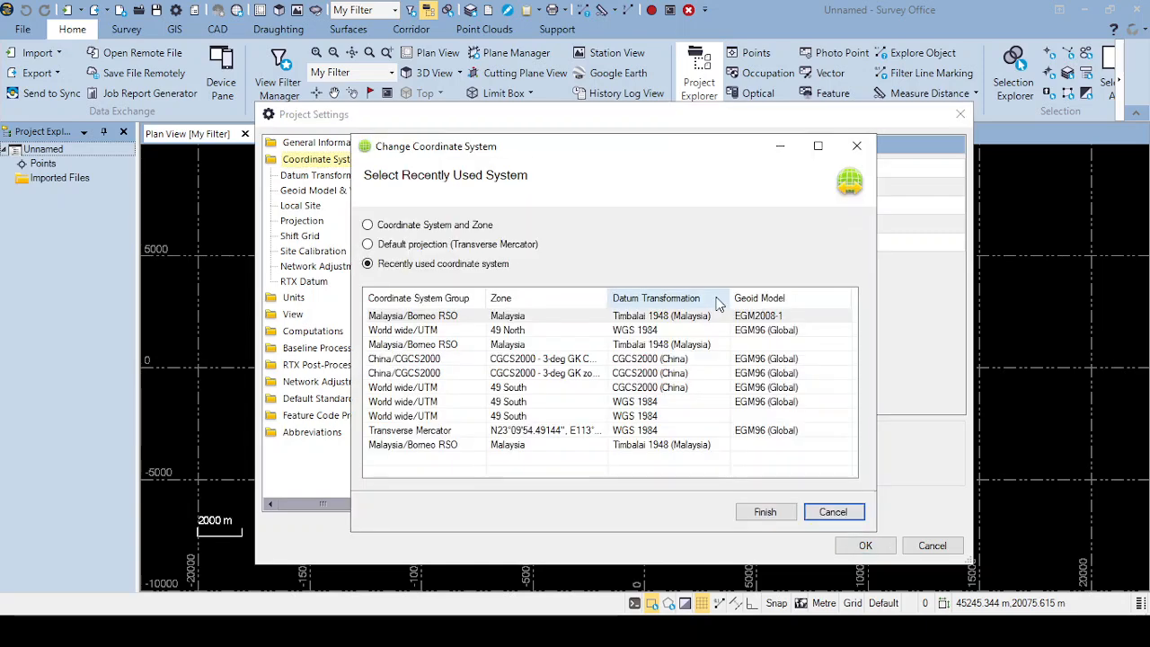
{"action": "left_click", "coordinate": [417, 226]}
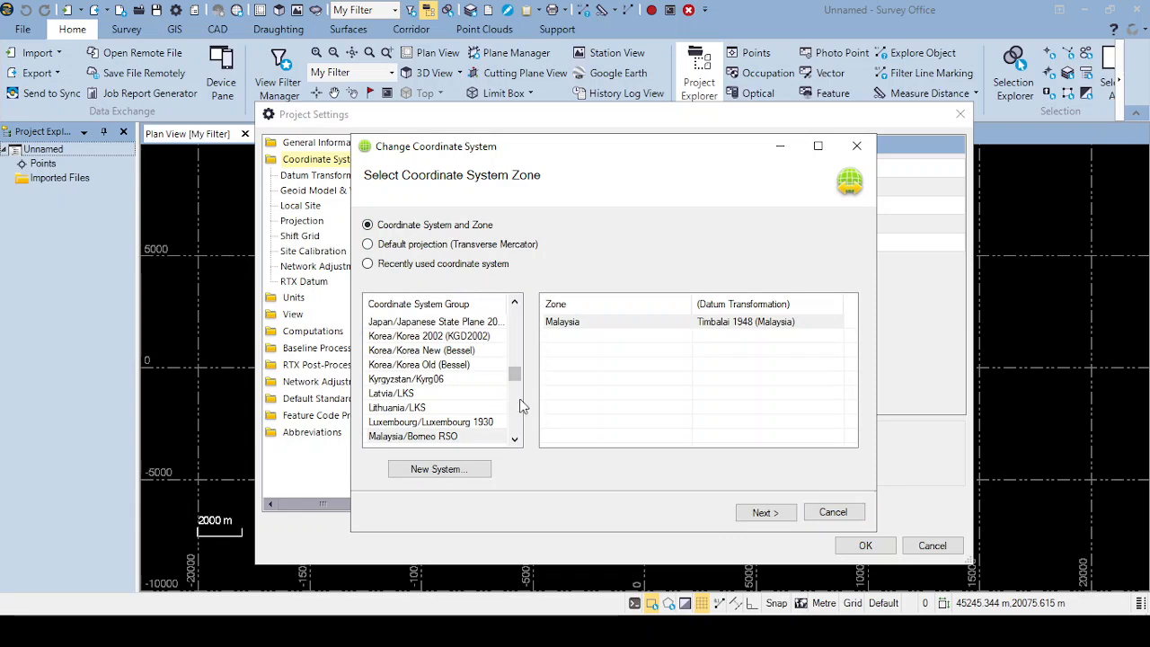
{"action": "left_click", "coordinate": [455, 384]}
{"action": "left_click", "coordinate": [446, 437]}
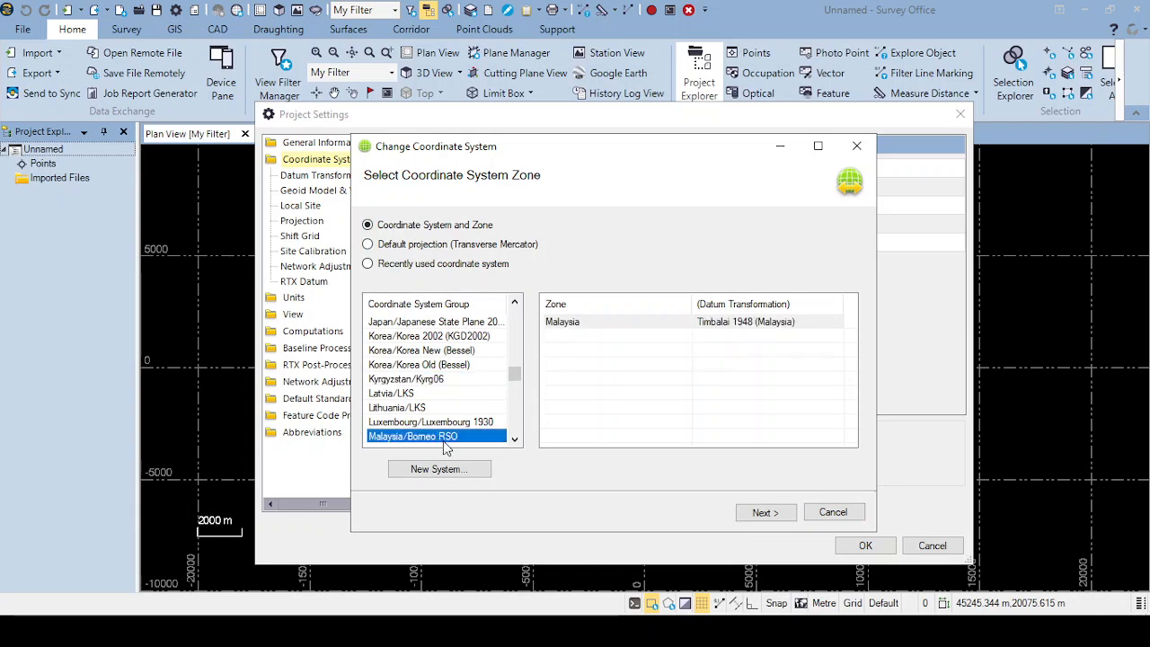
{"action": "left_click", "coordinate": [613, 322]}
{"action": "left_click", "coordinate": [766, 512]}
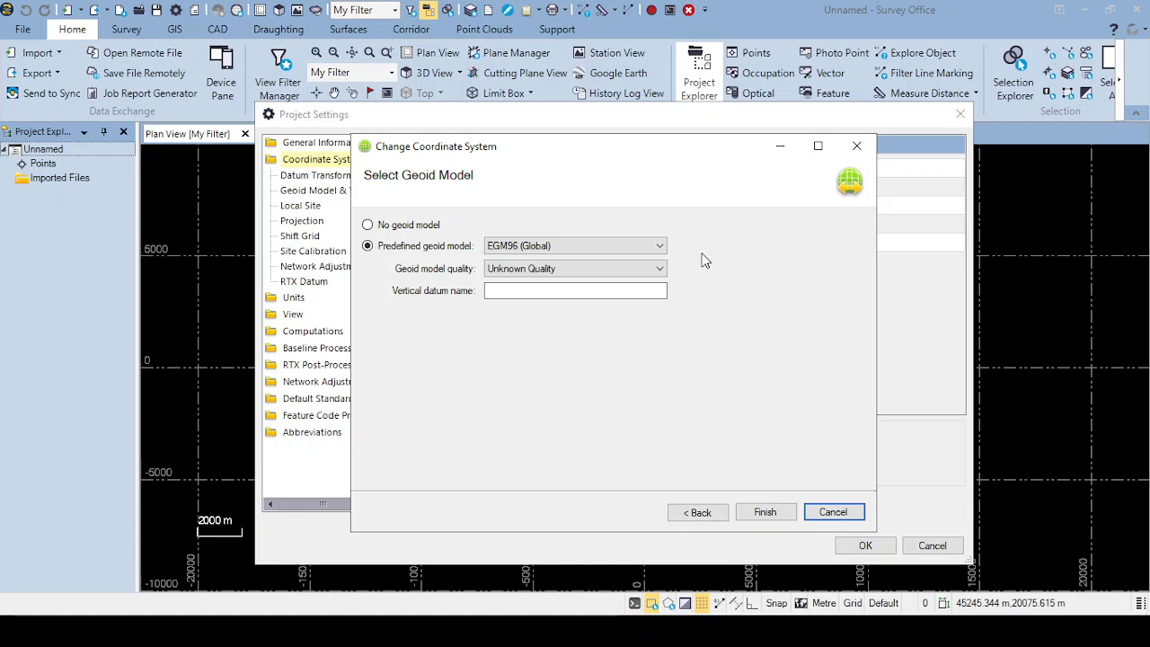
- Set the predefined geoid model to EGM2008-1 with Survey Quality, and finish the coordinate system change
{"action": "left_click", "coordinate": [545, 252]}
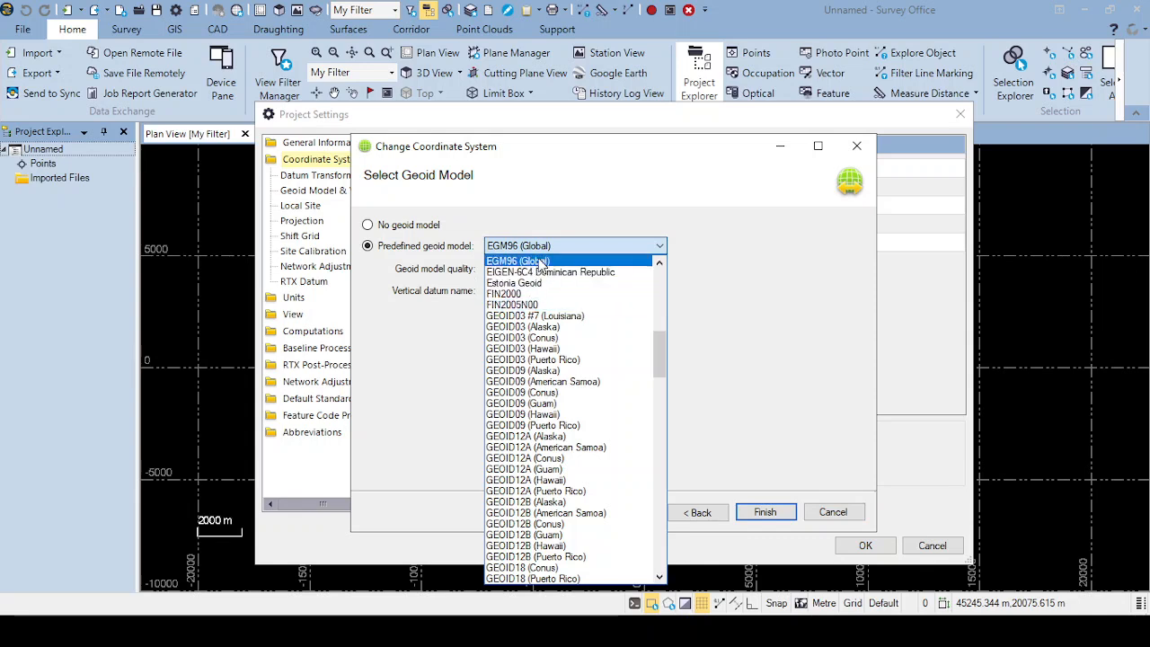
{"action": "left_click", "coordinate": [691, 321]}
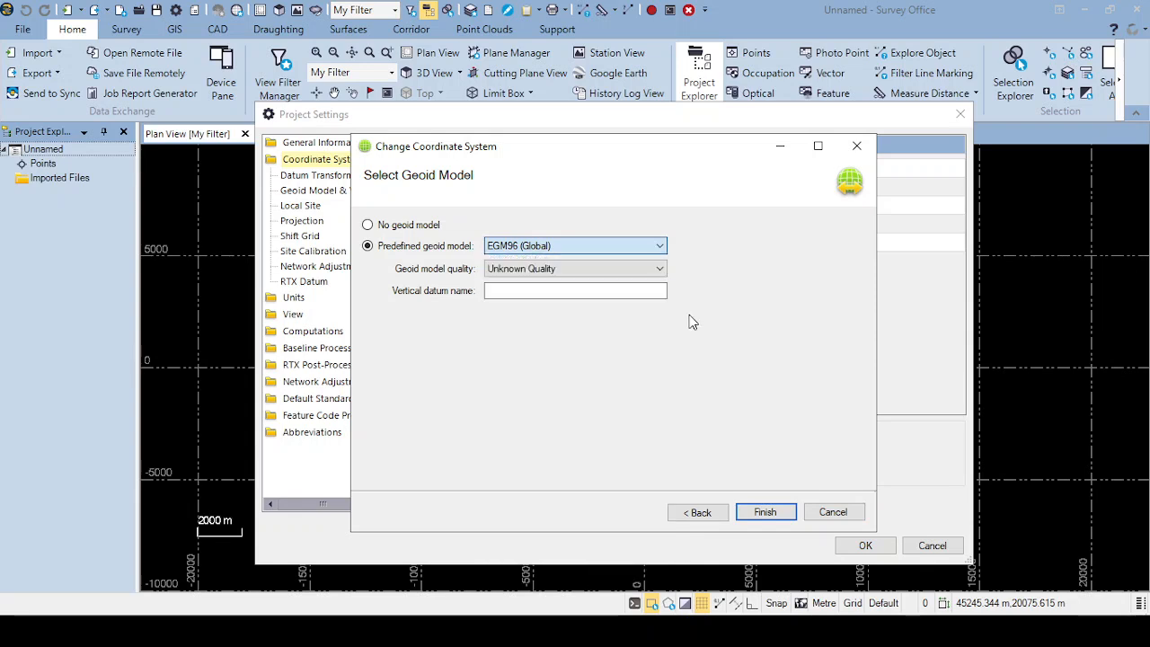
{"action": "left_click", "coordinate": [638, 270]}
{"action": "left_click", "coordinate": [519, 307]}
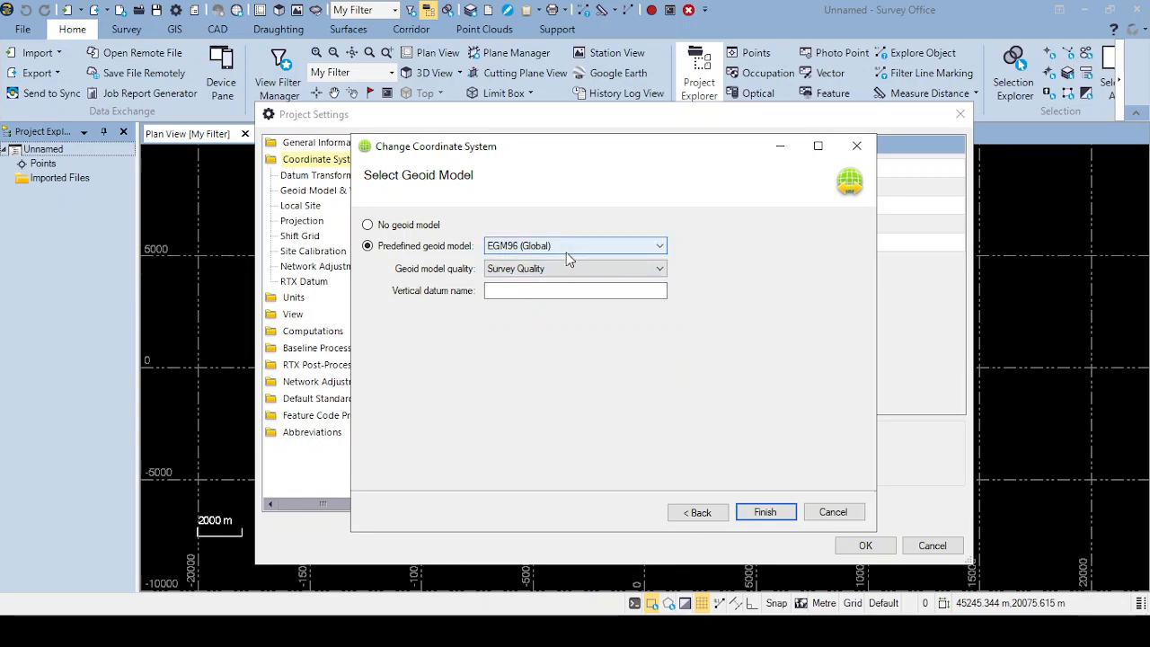
{"action": "left_click", "coordinate": [566, 246]}
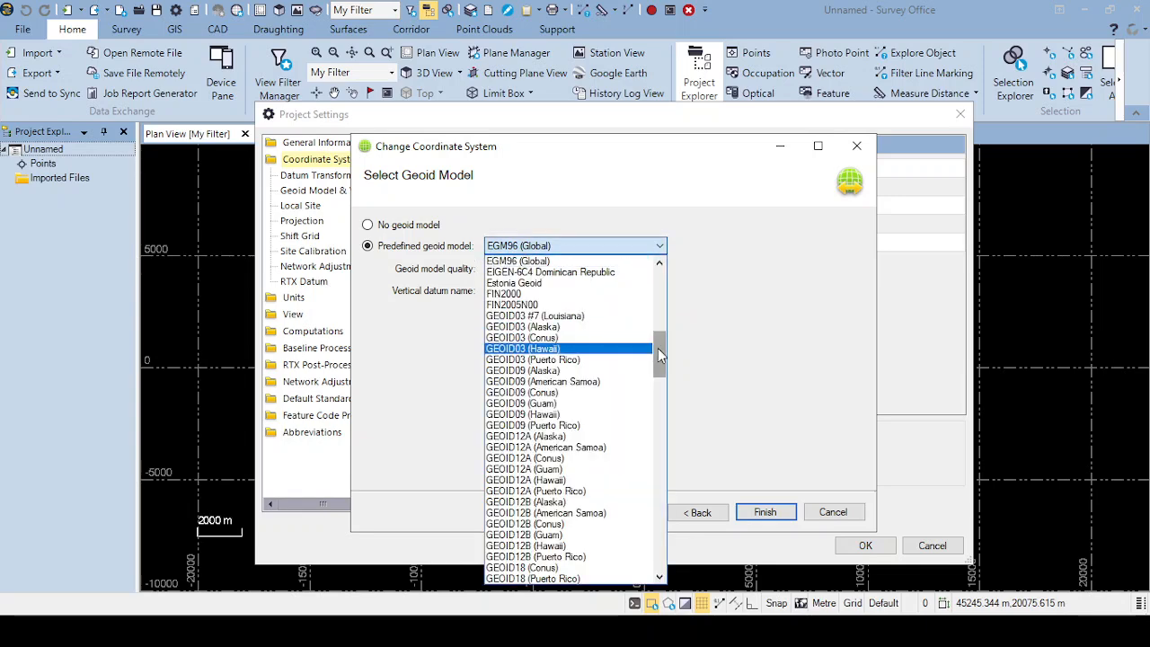
{"action": "mouse_move", "coordinate": [657, 348]}
{"action": "left_mouse_down"}
{"action": "mouse_move", "coordinate": [663, 545]}
{"action": "mouse_move", "coordinate": [656, 352]}
{"action": "left_mouse_up"}
{"action": "scroll", "coordinate": [556, 404], "scroll_direction": "up", "scroll_amount": 12}
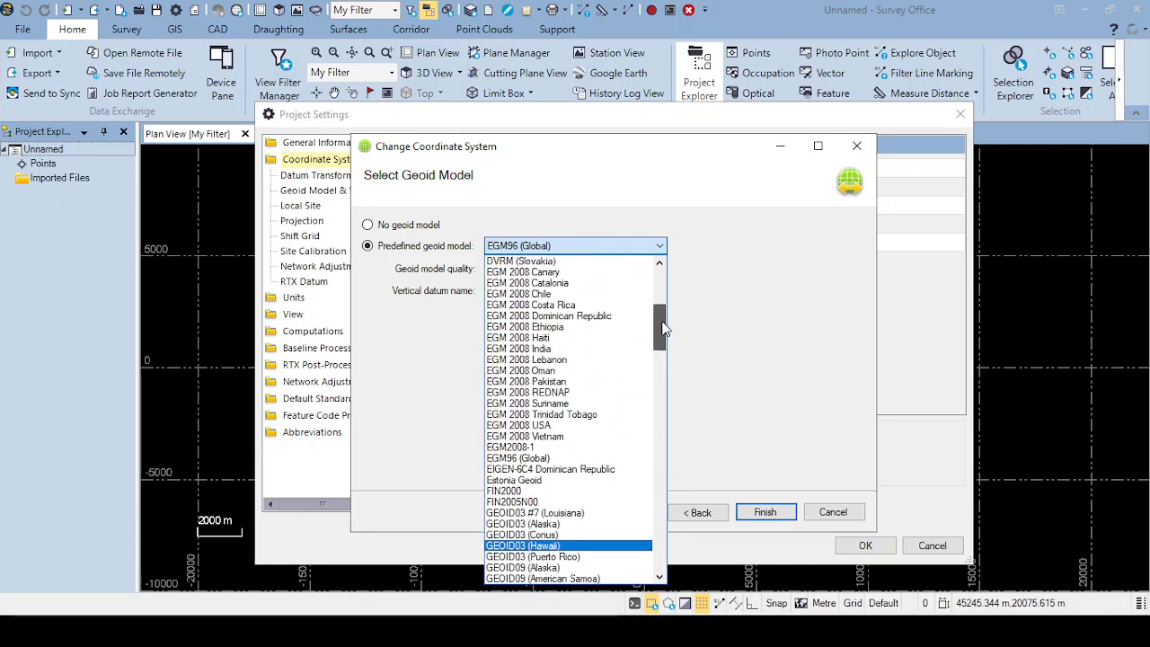
{"action": "left_click", "coordinate": [544, 449]}
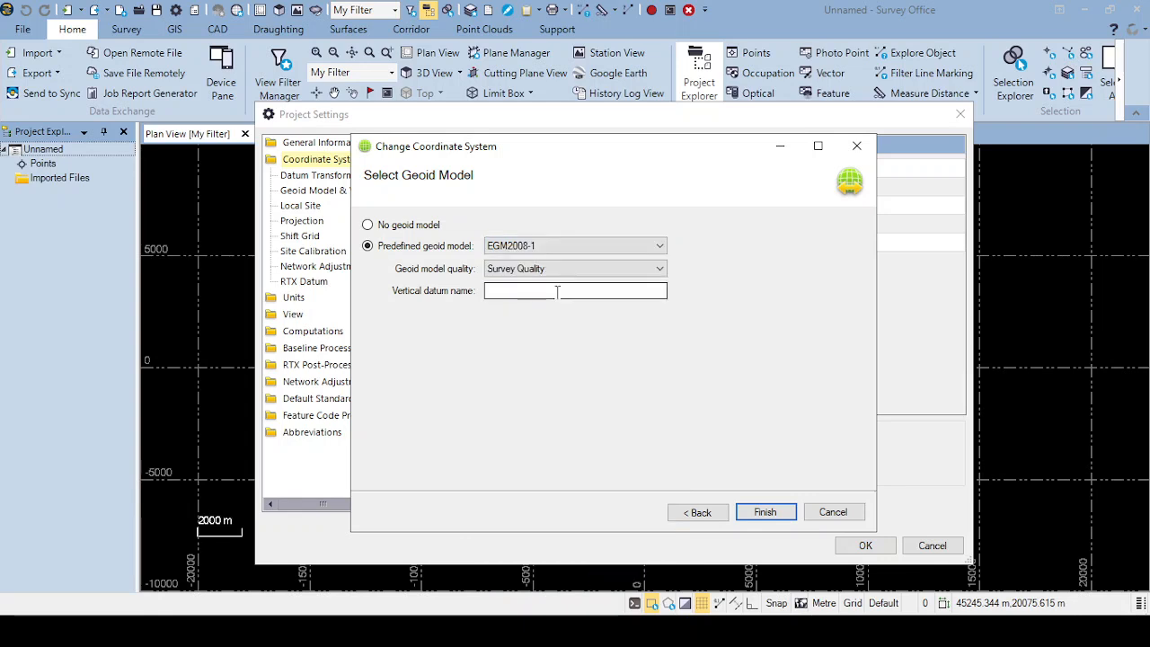
{"action": "left_click", "coordinate": [764, 512]}
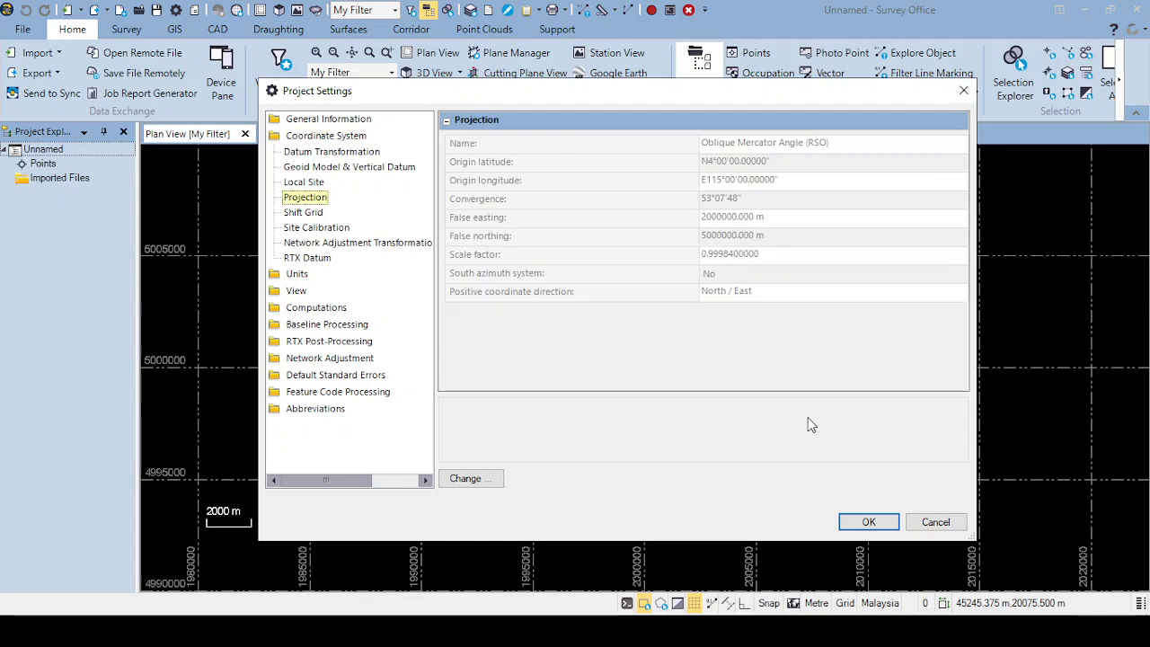
- Review the project's coordinate system summary, geoid model and vertical datum, and projection parameters
{"action": "left_click", "coordinate": [364, 137]}
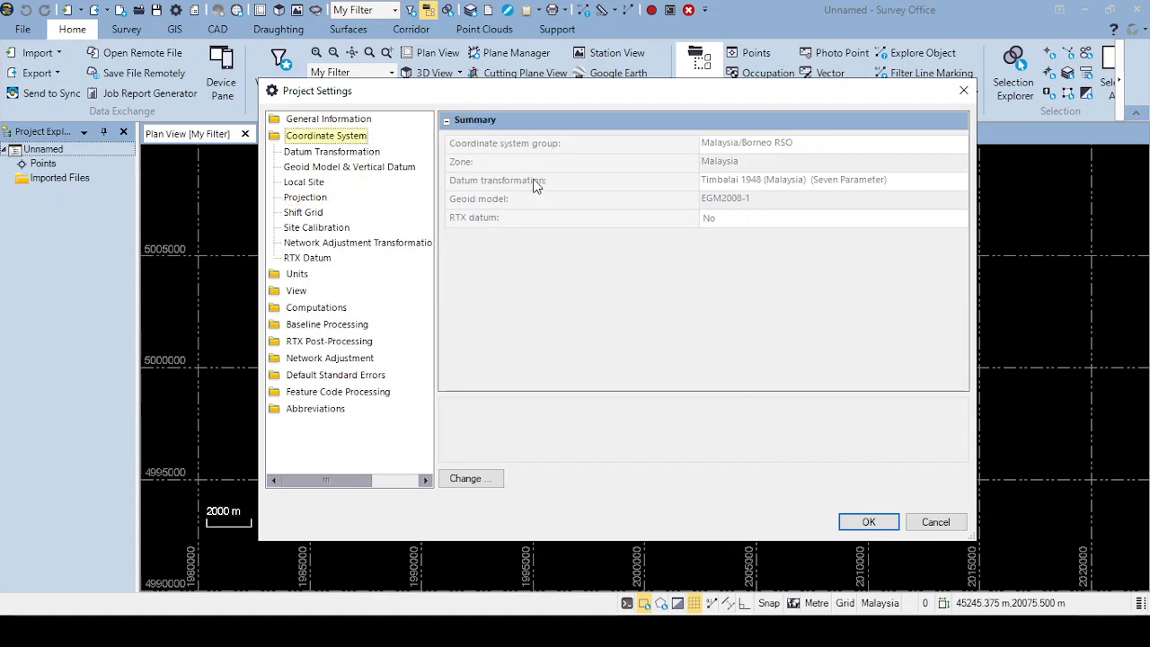
{"action": "left_click", "coordinate": [330, 170]}
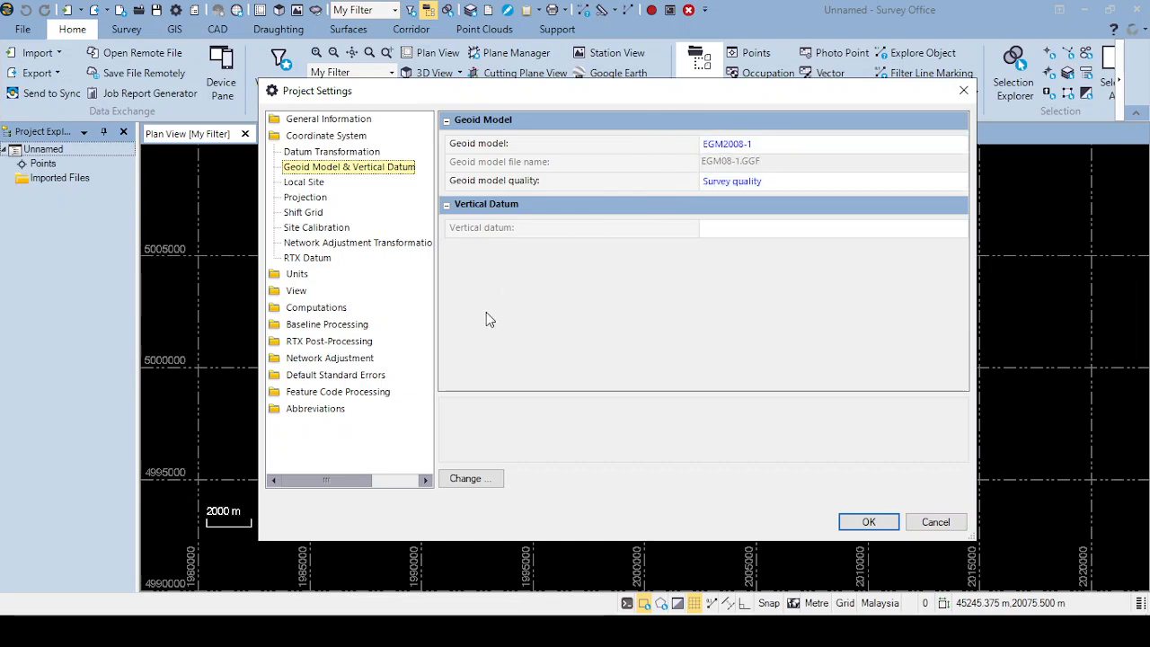
{"action": "left_click", "coordinate": [310, 198]}
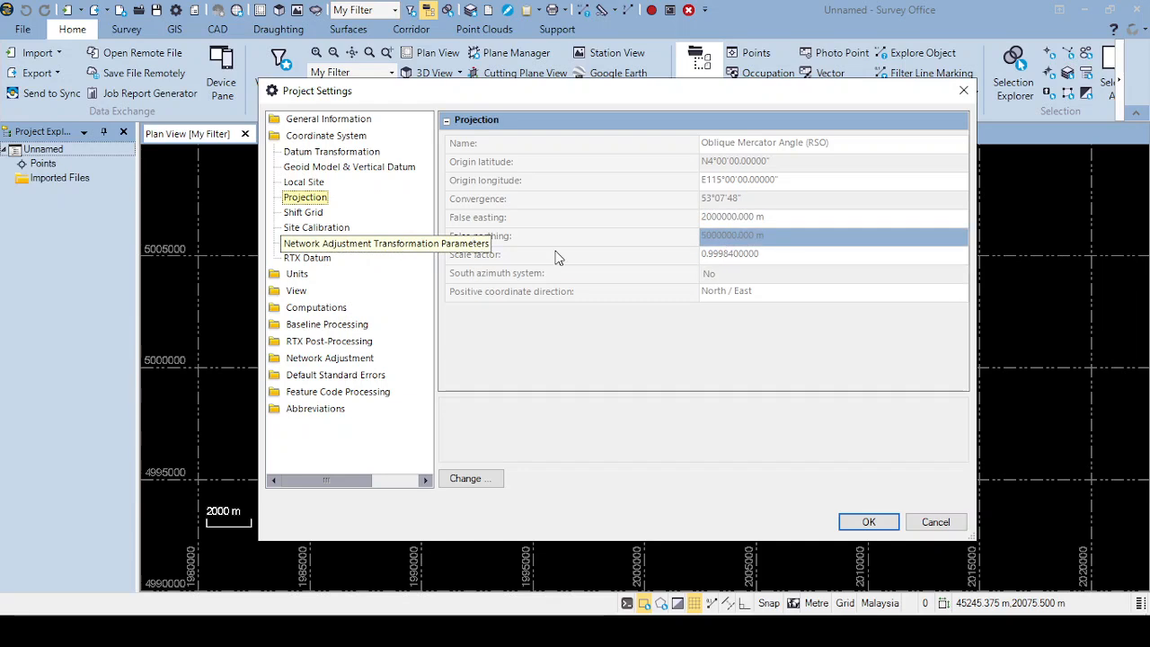
{"action": "left_click", "coordinate": [755, 342]}
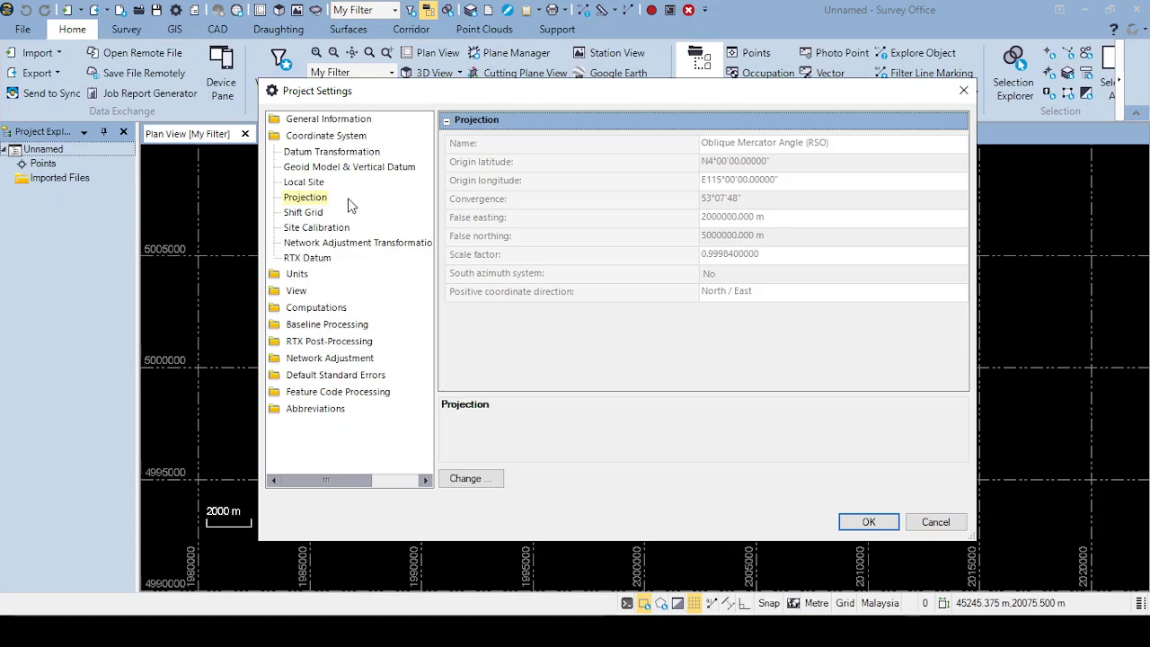
- Review the project's unit settings, particularly the GPS time display and time offset
{"action": "left_click", "coordinate": [282, 275]}
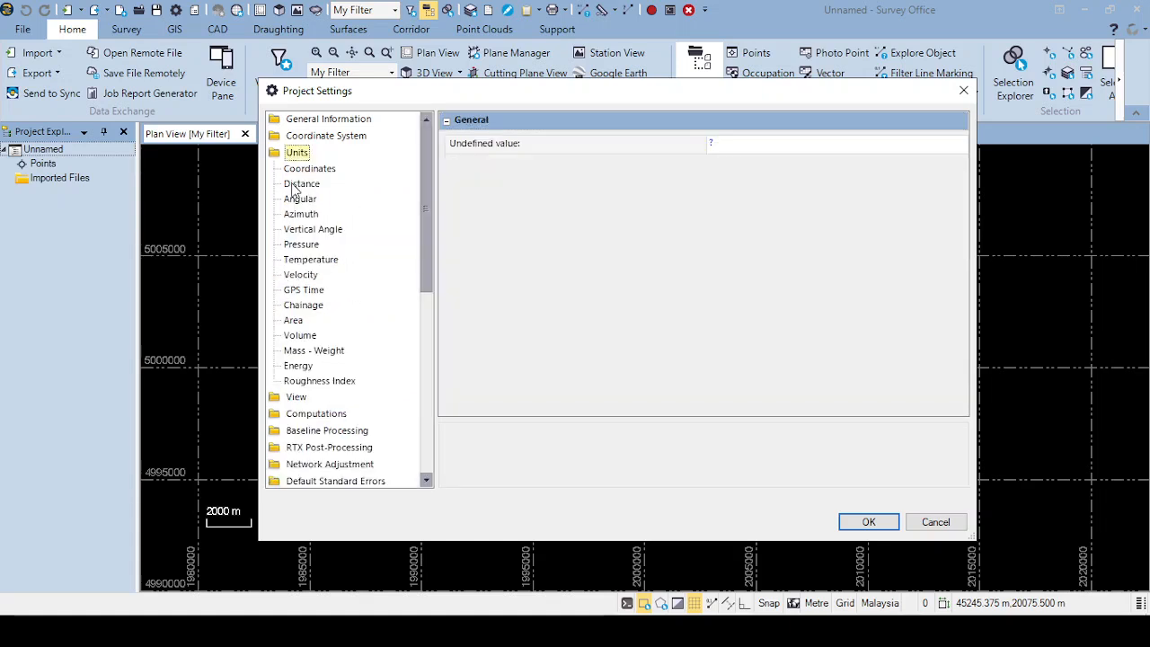
{"action": "left_click", "coordinate": [305, 290]}
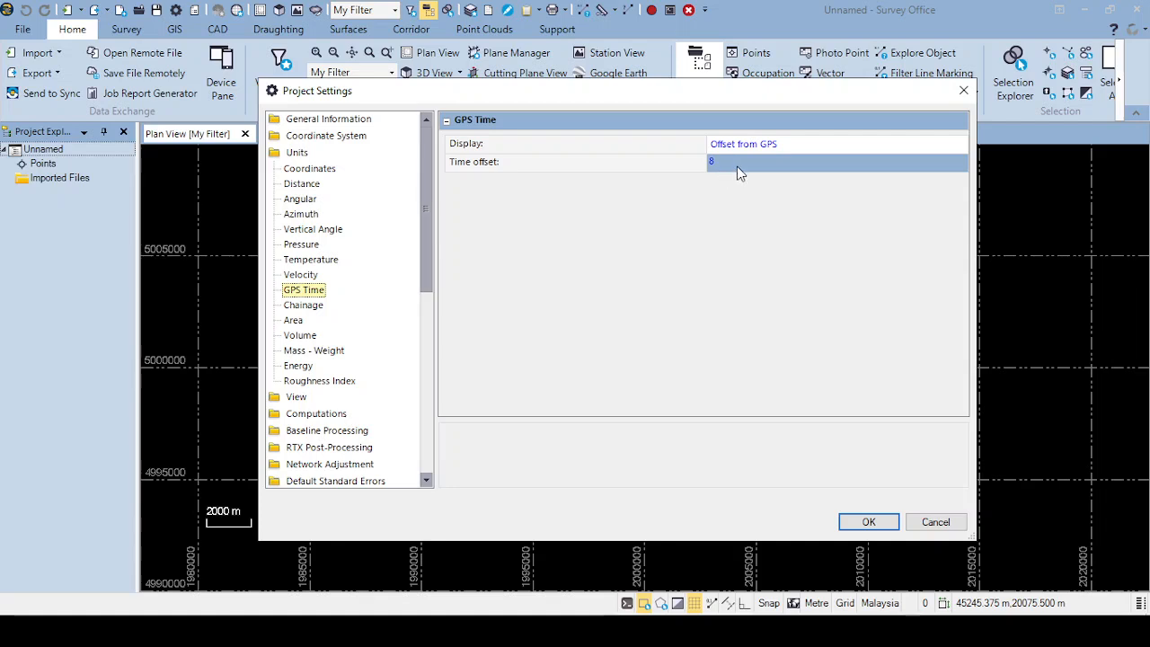
{"action": "left_click", "coordinate": [297, 154]}
{"action": "scroll", "coordinate": [359, 296], "scroll_direction": "down", "scroll_amount": 1}
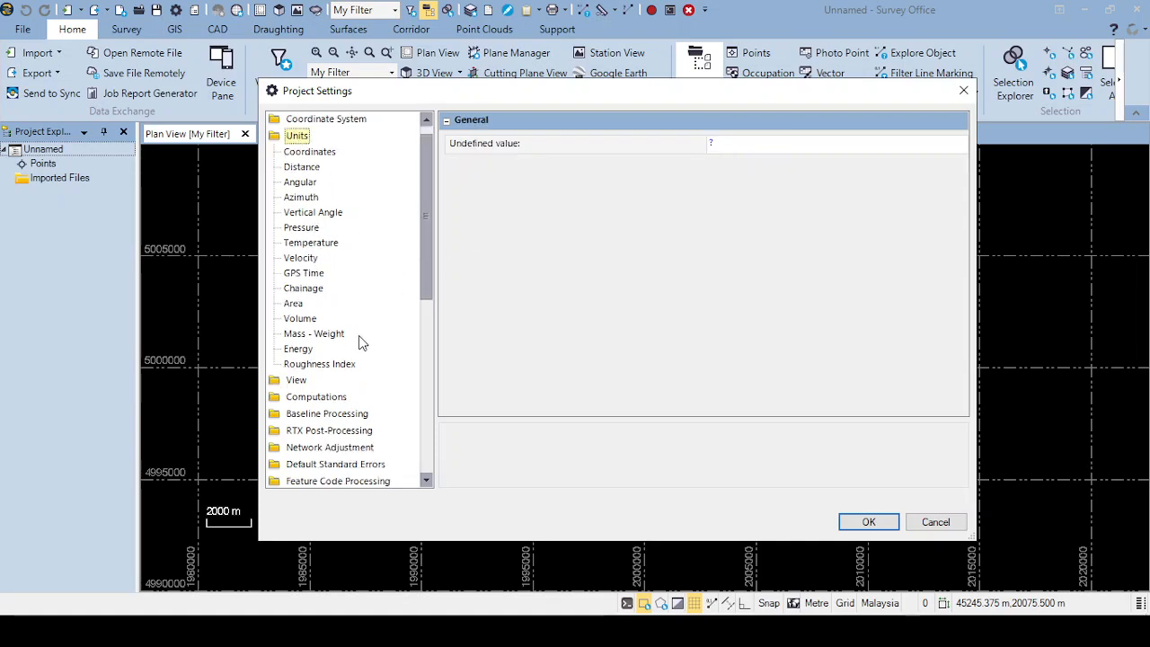
- Examine the baseline processing settings and the available processing interval options without changing the interval
{"action": "left_click", "coordinate": [343, 415]}
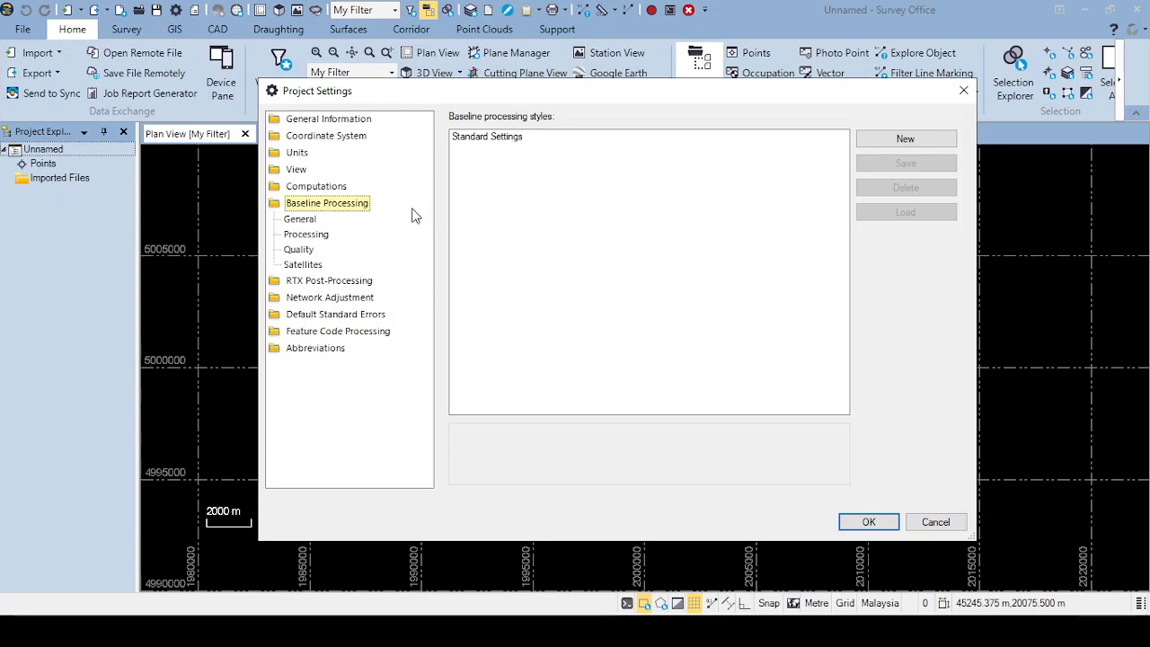
{"action": "left_click", "coordinate": [318, 234]}
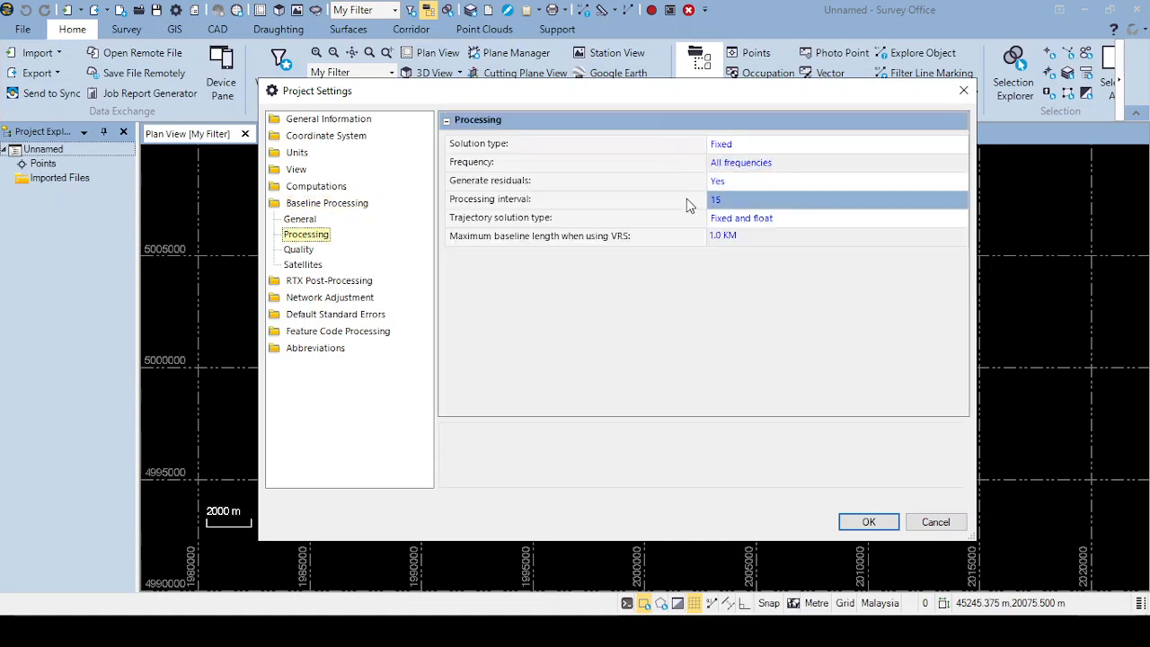
{"action": "left_click", "coordinate": [801, 205]}
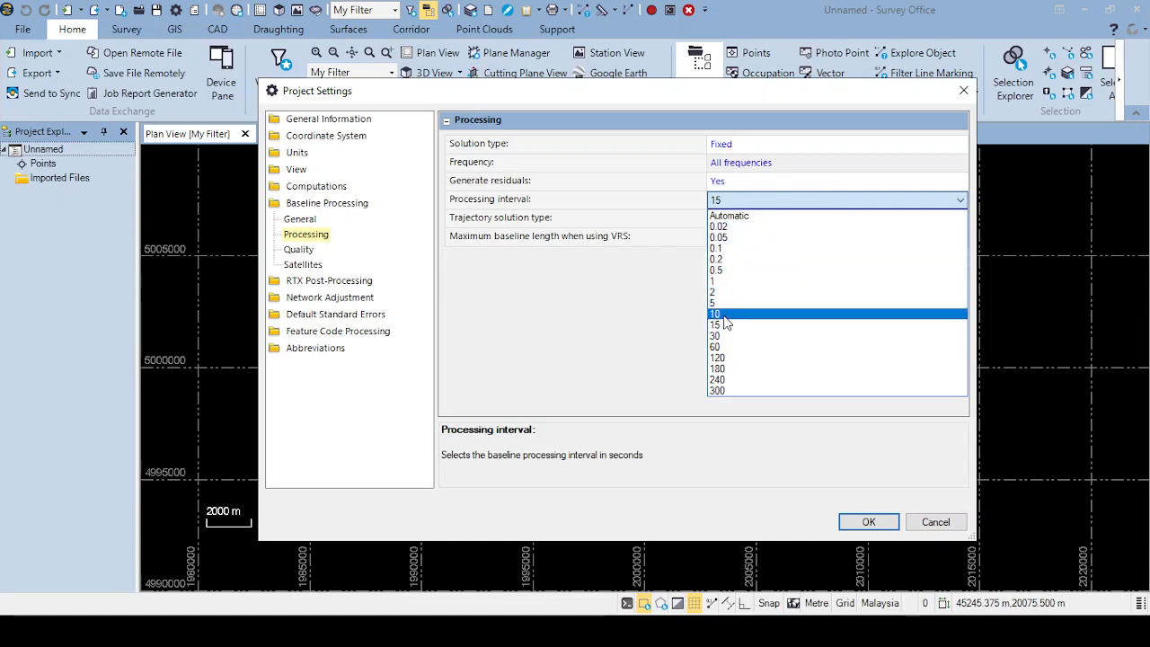
{"action": "left_click", "coordinate": [662, 293]}
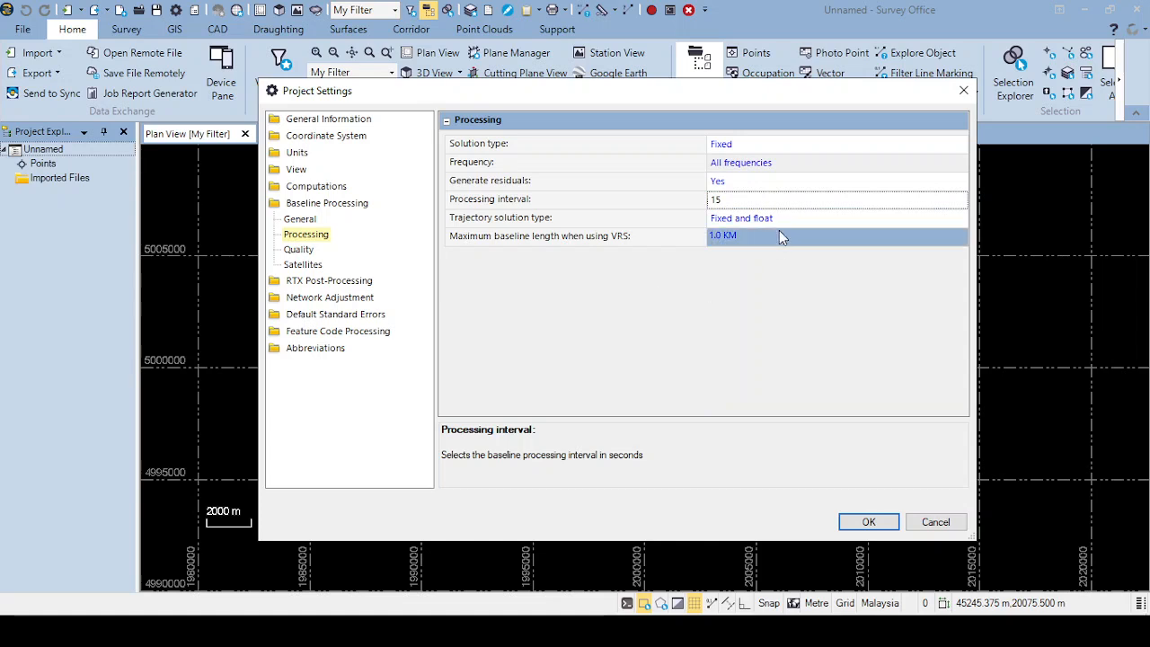
{"action": "left_click", "coordinate": [777, 203]}
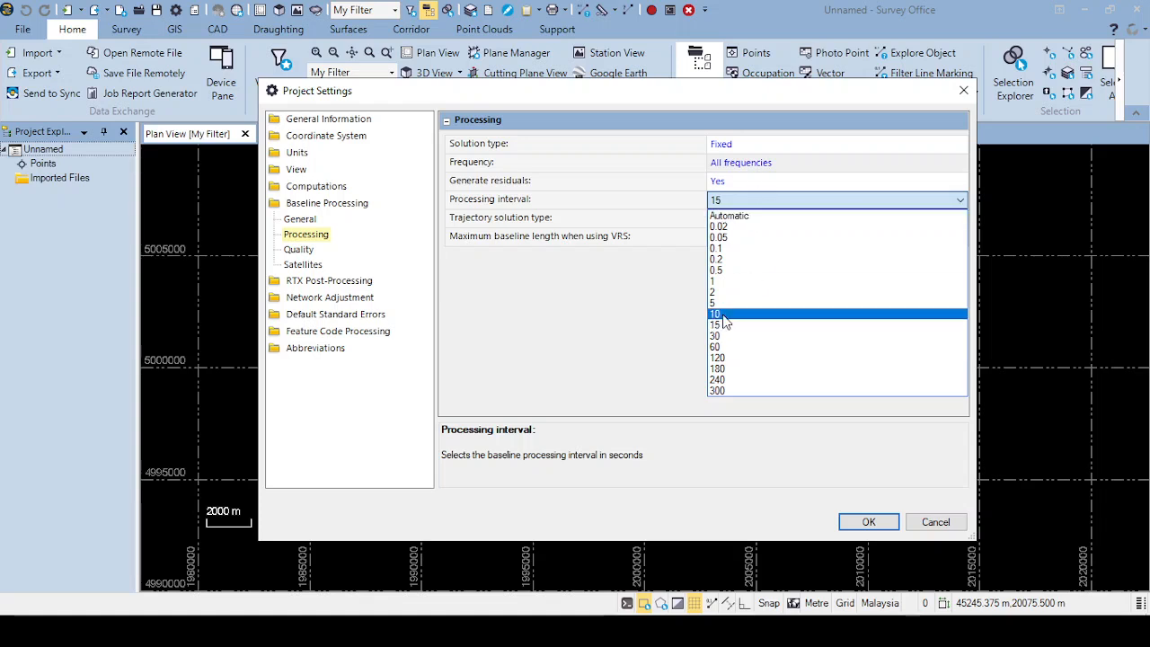
{"action": "left_click", "coordinate": [684, 304]}
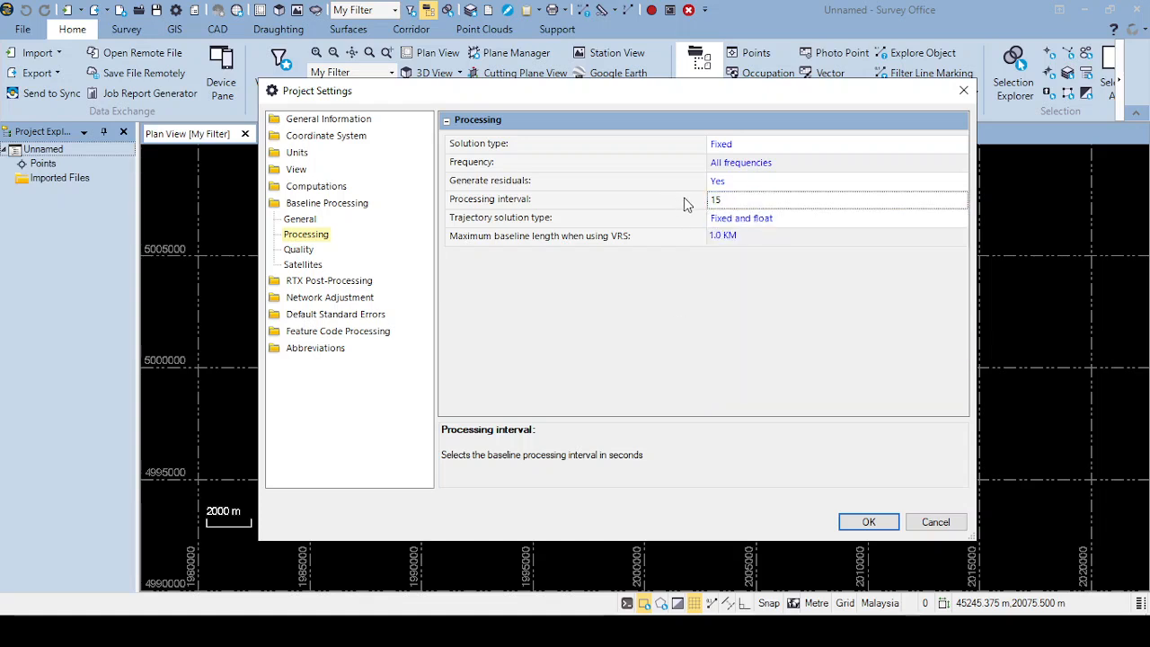
- Check the baseline quality acceptance criteria, the elevation mask, and the enabled GPS, GLONASS, Galileo, BeiDou and QZSS satellites
{"action": "left_click", "coordinate": [302, 252]}
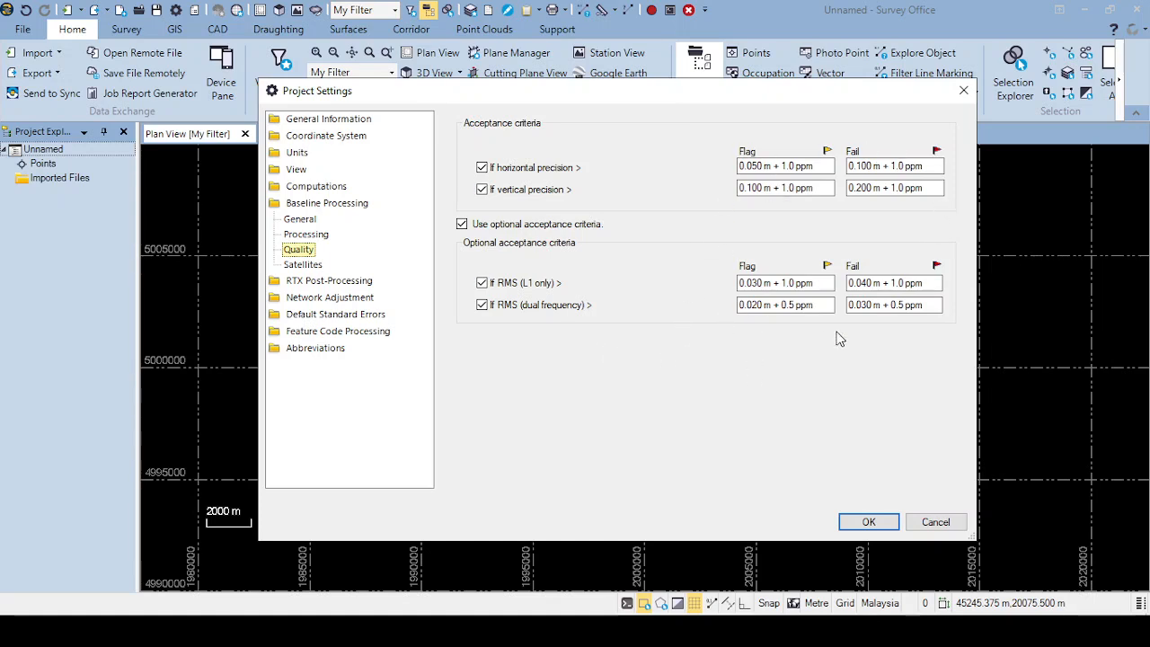
{"action": "left_click", "coordinate": [306, 265]}
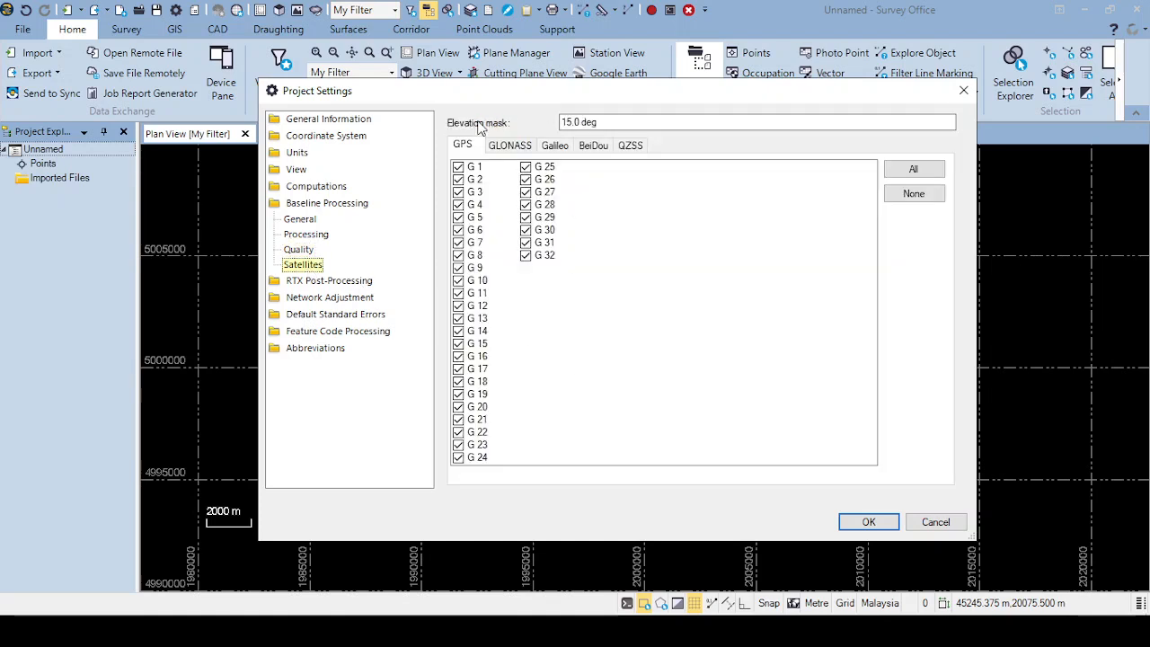
{"action": "left_click", "coordinate": [568, 123]}
{"action": "left_click", "coordinate": [510, 147]}
{"action": "left_click", "coordinate": [554, 146]}
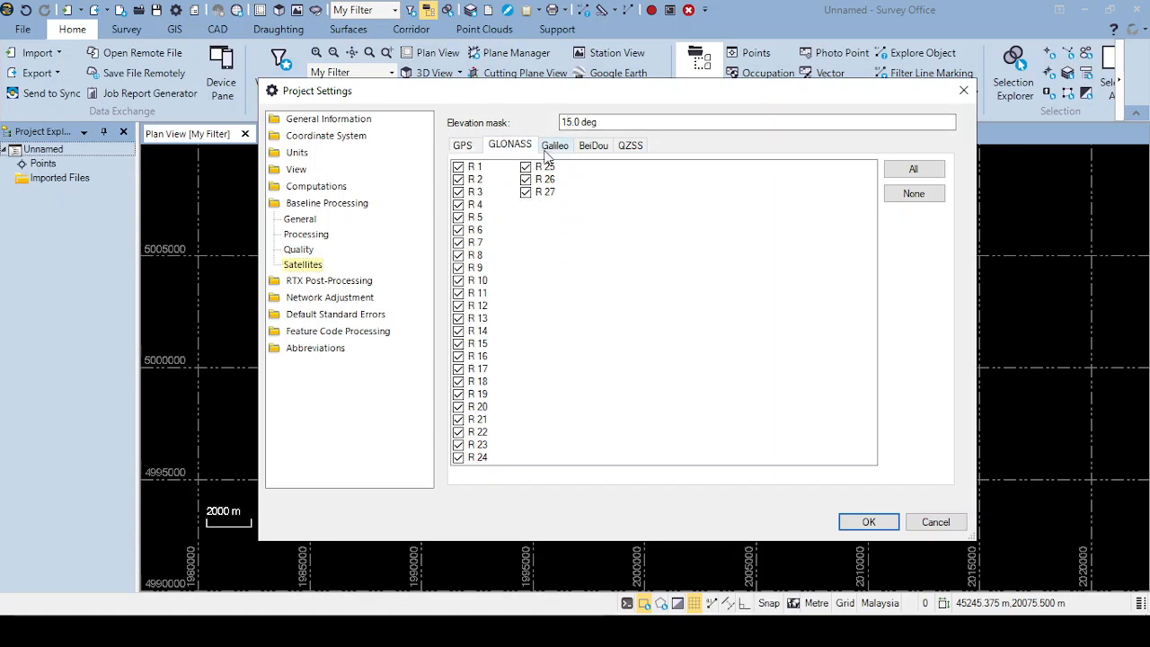
{"action": "left_click", "coordinate": [595, 147]}
{"action": "left_click", "coordinate": [616, 146]}
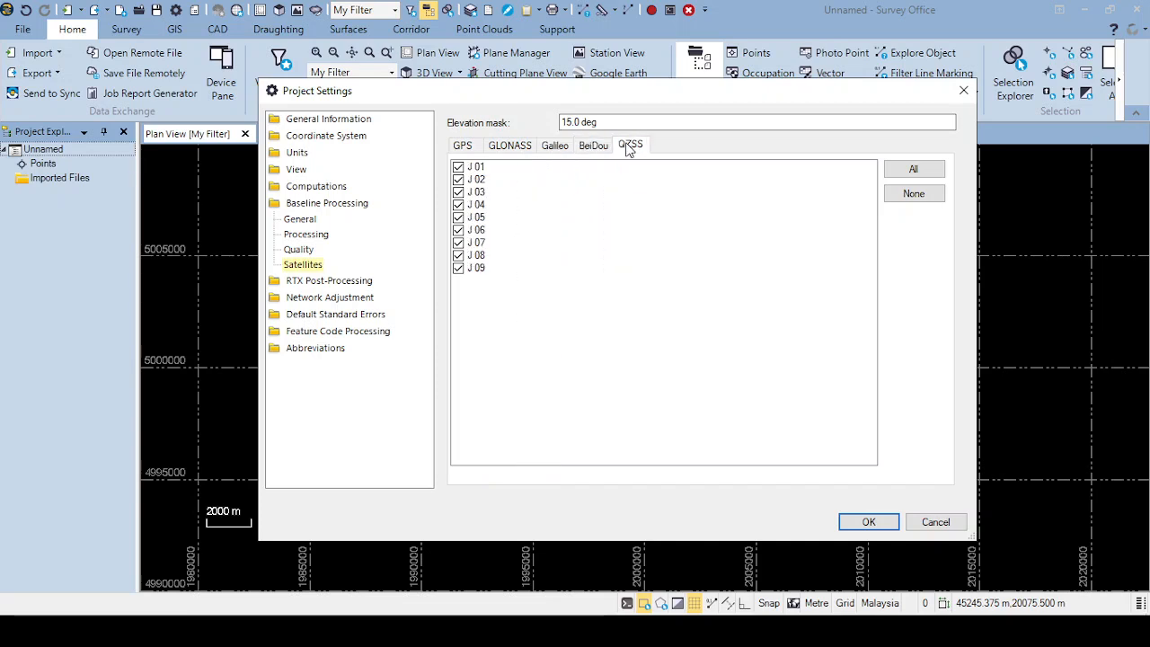
{"action": "left_click", "coordinate": [590, 148]}
{"action": "left_click", "coordinate": [554, 147]}
{"action": "left_click", "coordinate": [508, 148]}
{"action": "left_click", "coordinate": [465, 147]}
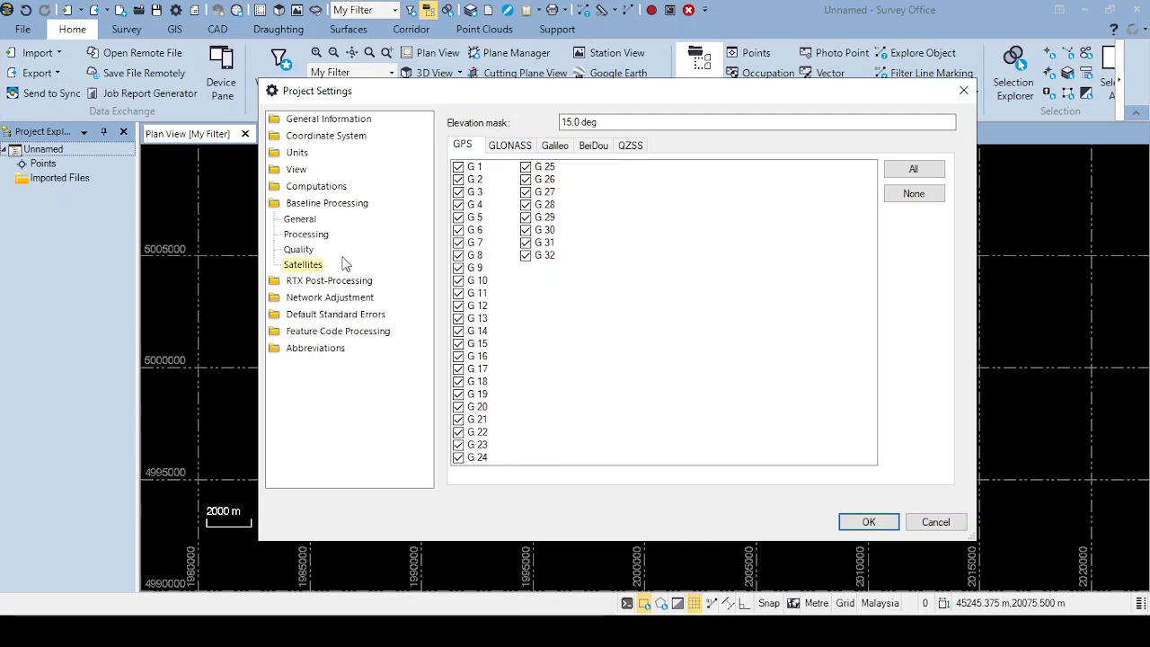
- Review the default standard errors for GNSS and the precision confidence level, and accept the project settings
{"action": "left_click", "coordinate": [313, 317]}
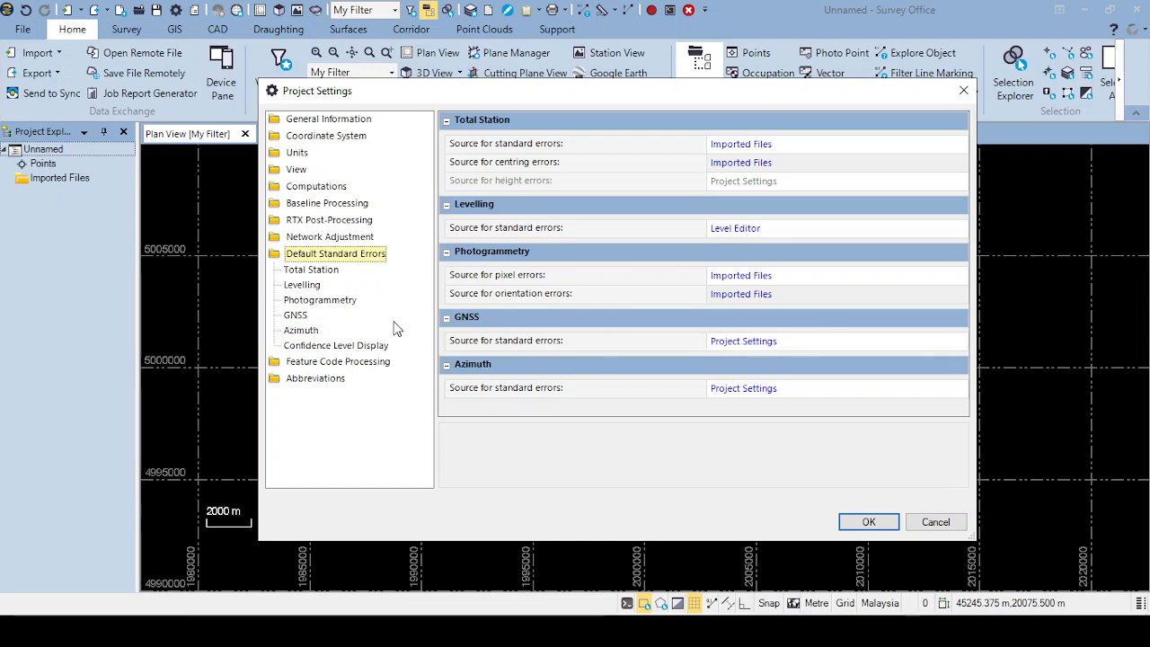
{"action": "left_click", "coordinate": [297, 316]}
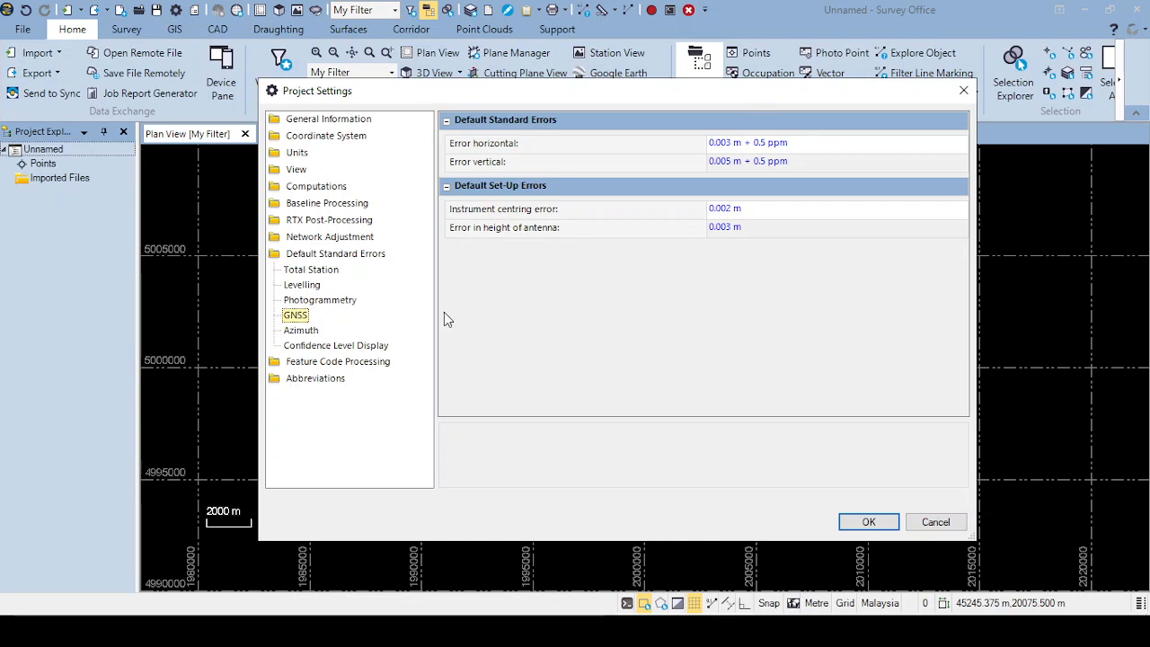
{"action": "left_click", "coordinate": [350, 351]}
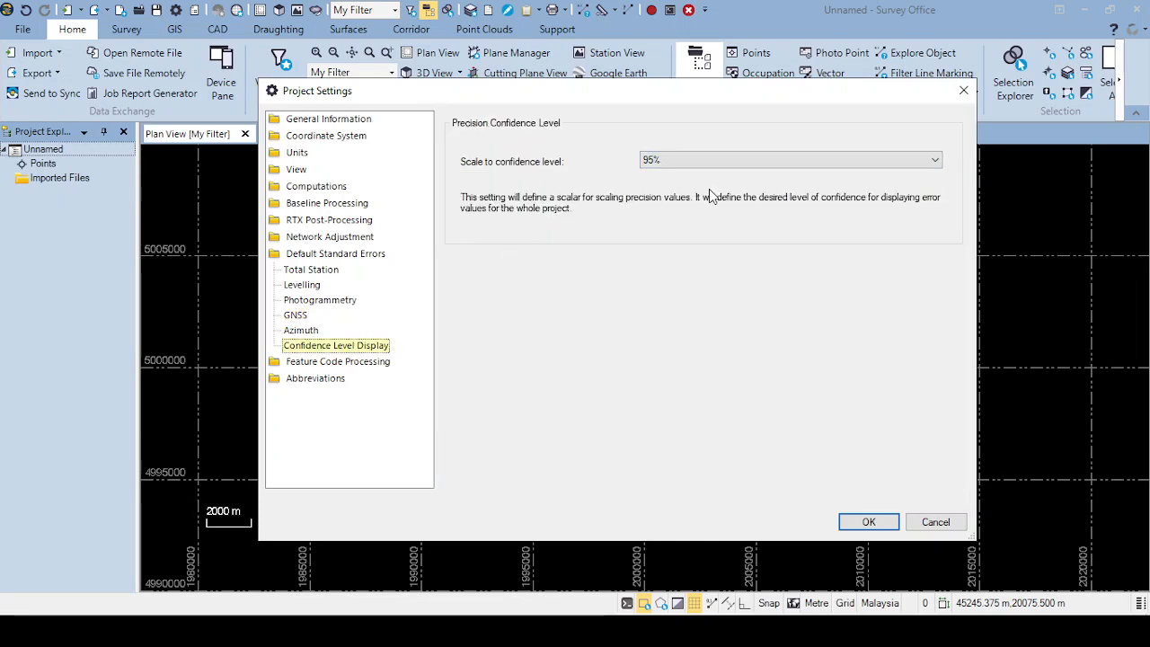
{"action": "left_click", "coordinate": [862, 521]}
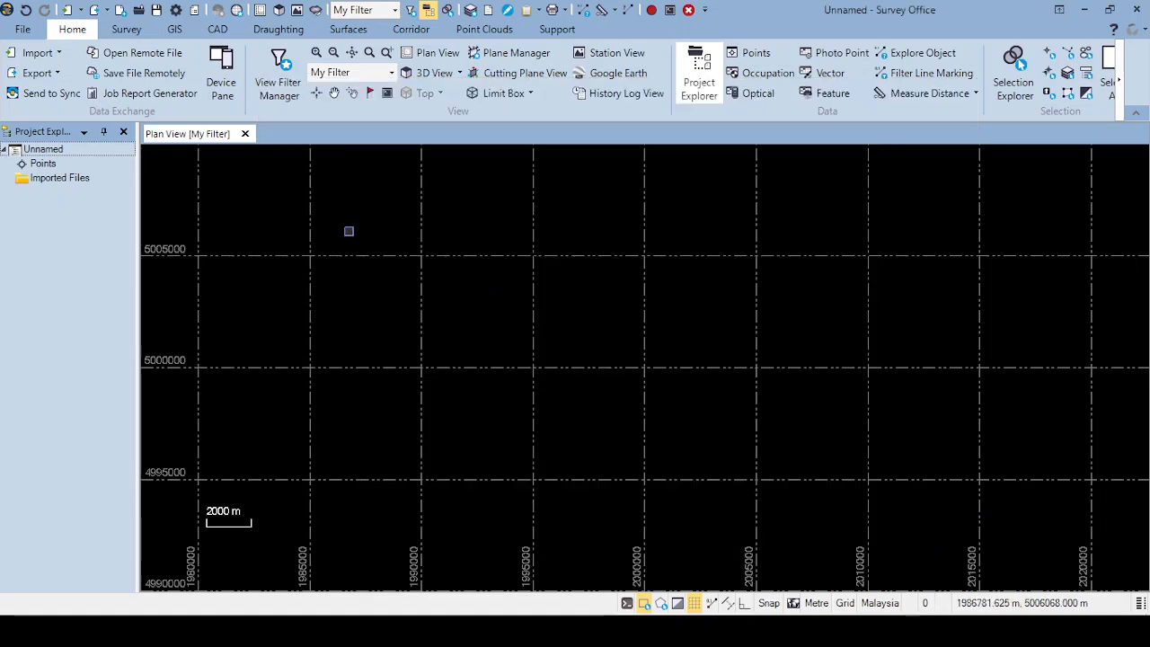
- Look over the existing templates in the Save Project As Template dialog and leave it without saving one
{"action": "left_click", "coordinate": [26, 30]}
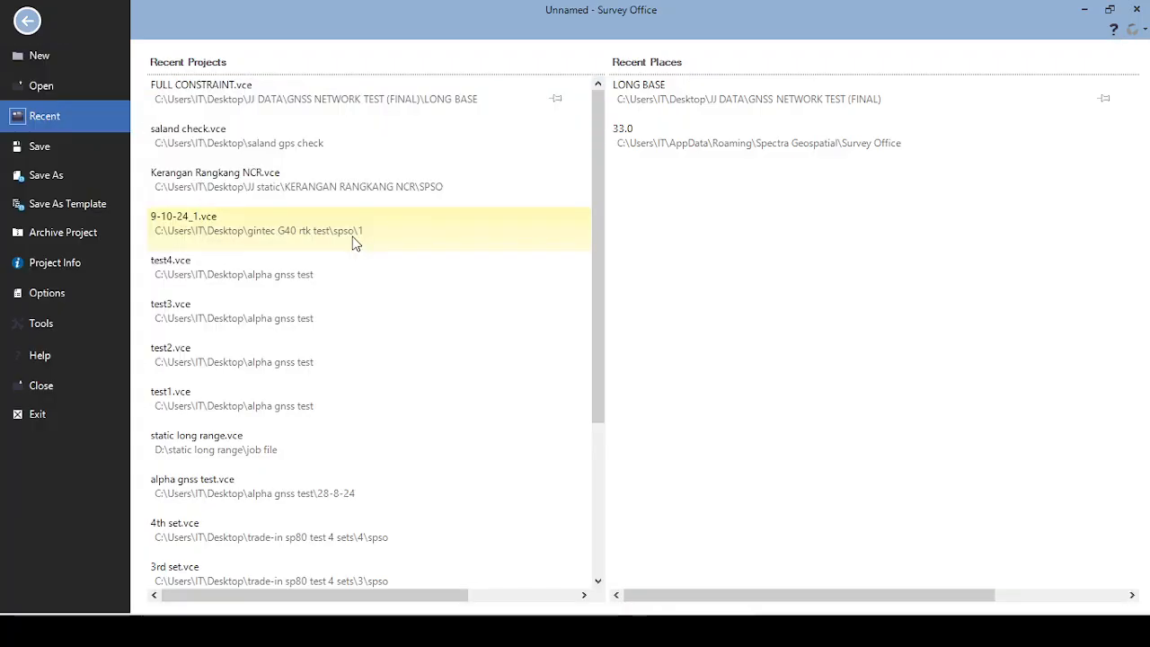
{"action": "left_click", "coordinate": [106, 206]}
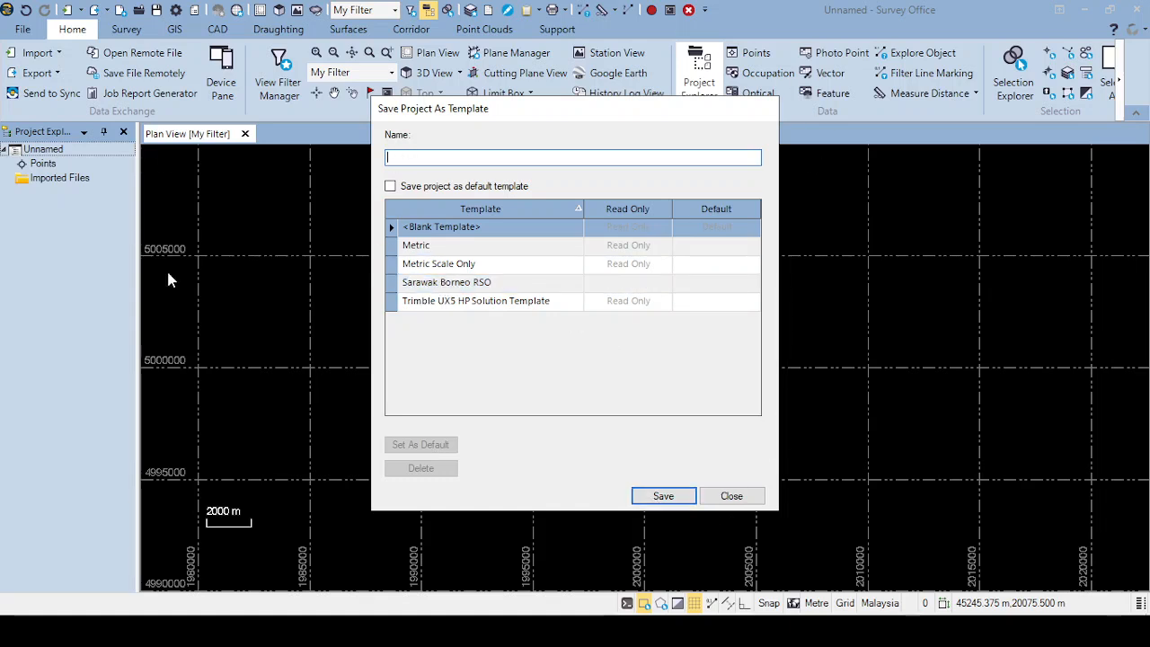
{"action": "left_click", "coordinate": [718, 503]}
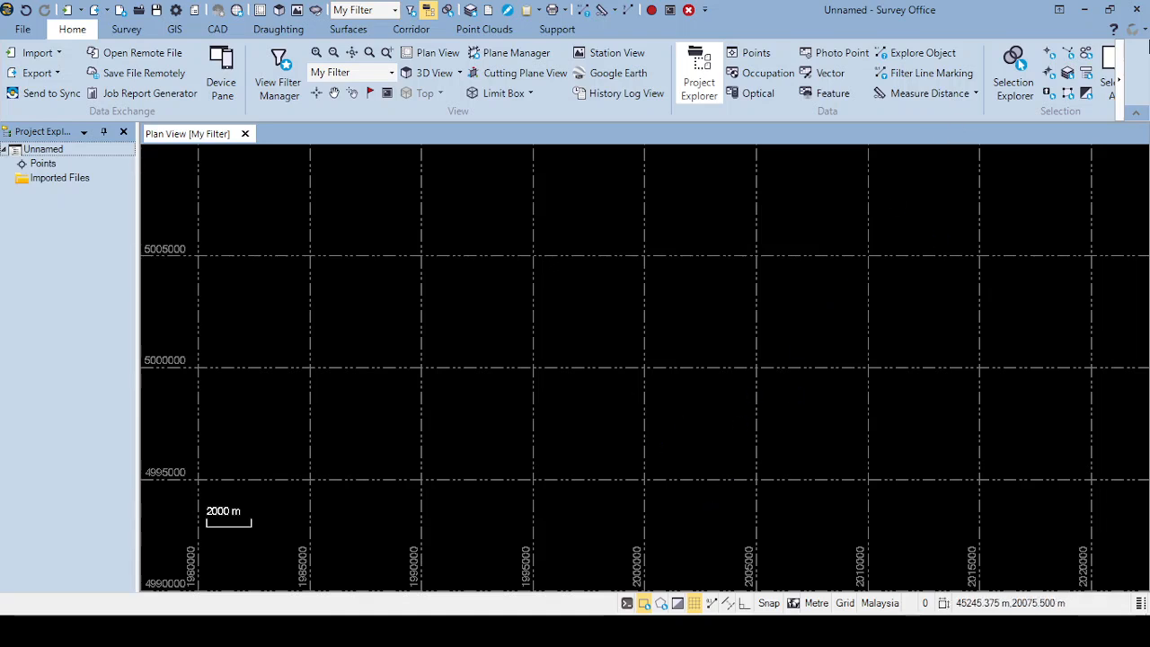
- Close the unnamed project without saving its changes, and choose the Sarawak Borneo RSO template for a new project
{"action": "left_click", "coordinate": [1136, 10]}
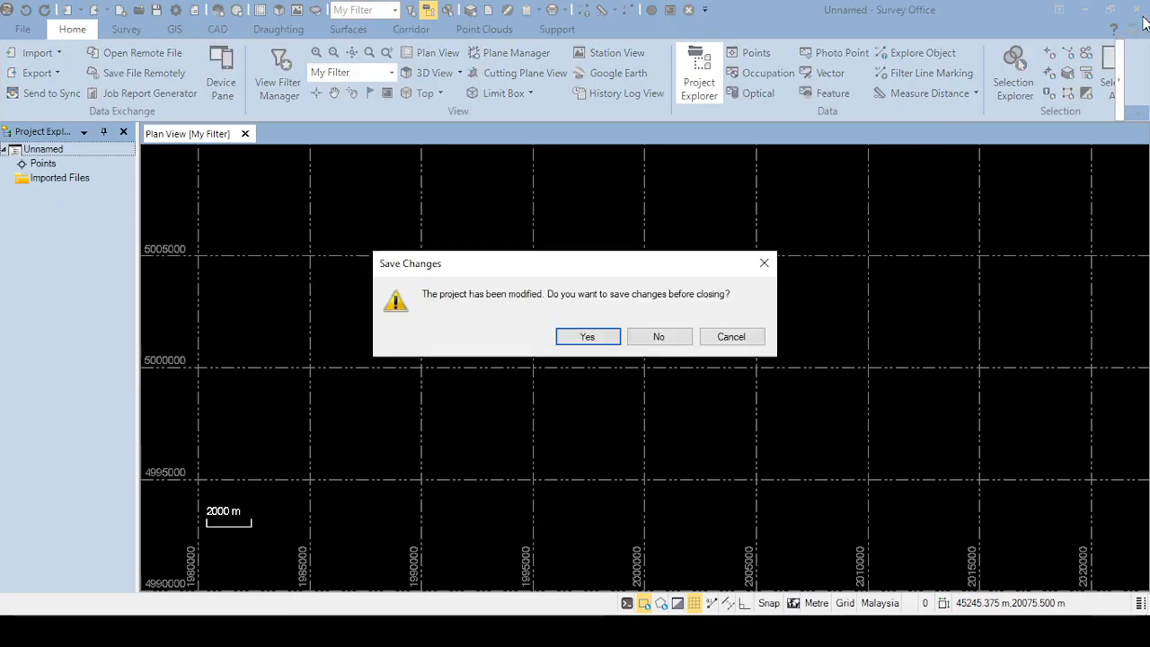
{"action": "left_click", "coordinate": [659, 335]}
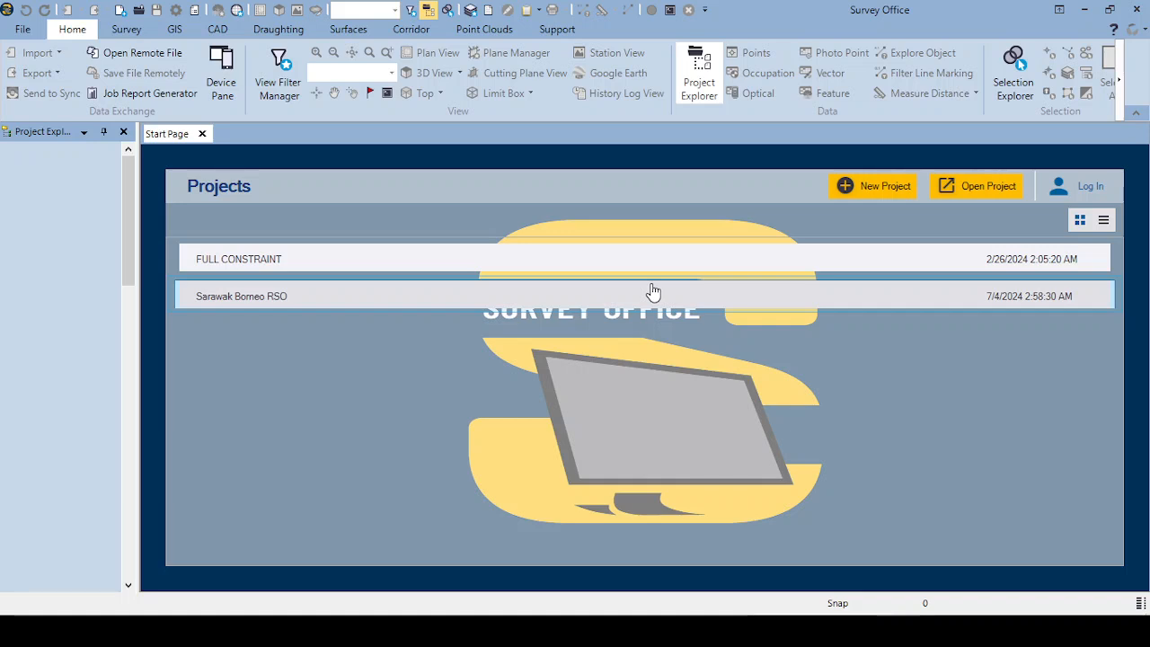
{"action": "left_click", "coordinate": [881, 187]}
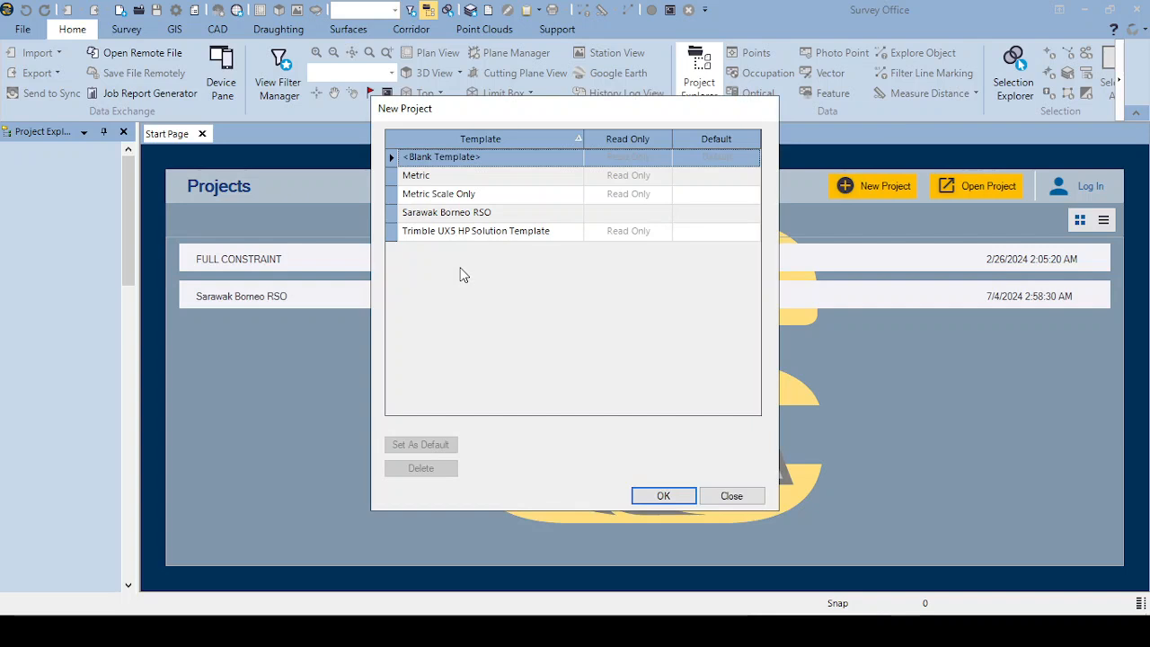
{"action": "left_click", "coordinate": [496, 212]}
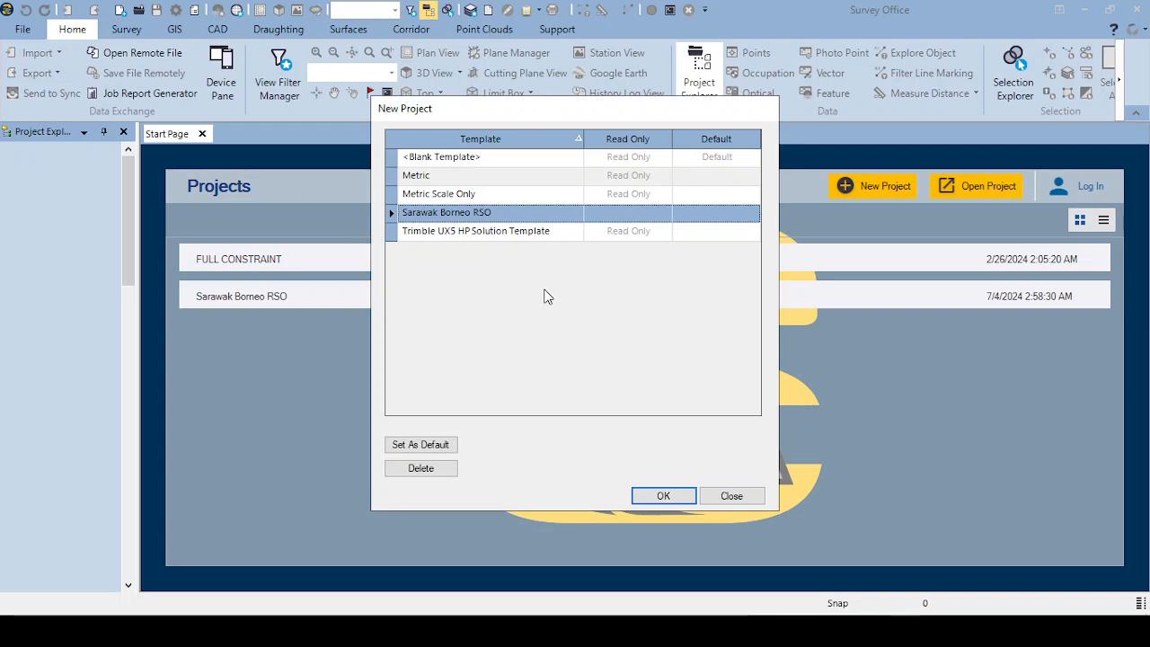